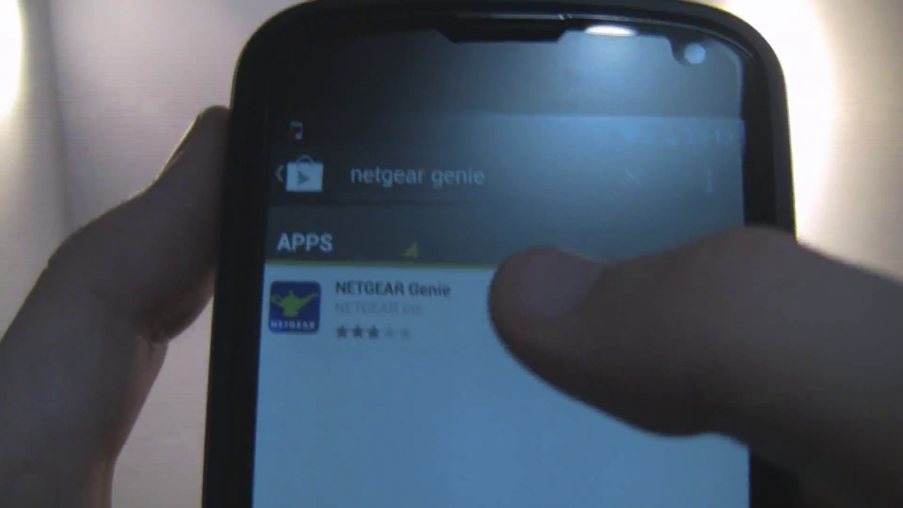
left_click(494, 291)
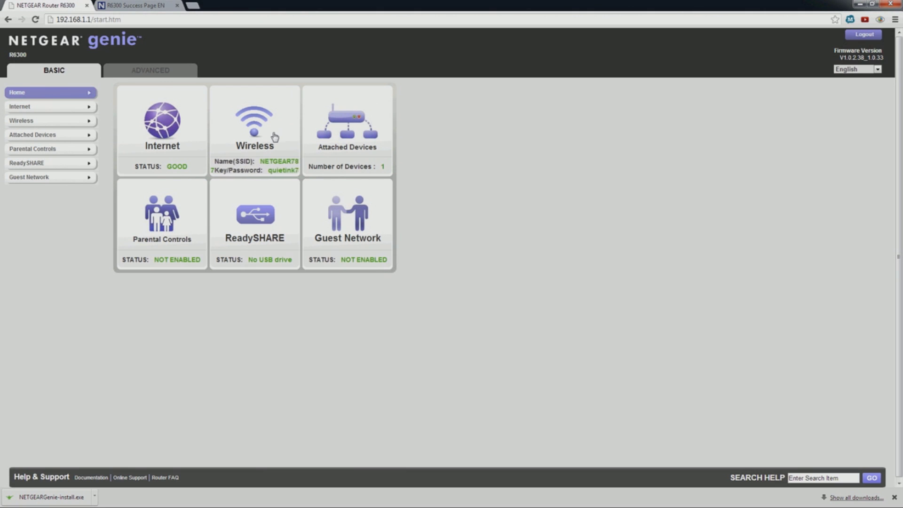
Step: Open the attached devices list and examine its wired and wireless tables and the page's help text
left_click(374, 129)
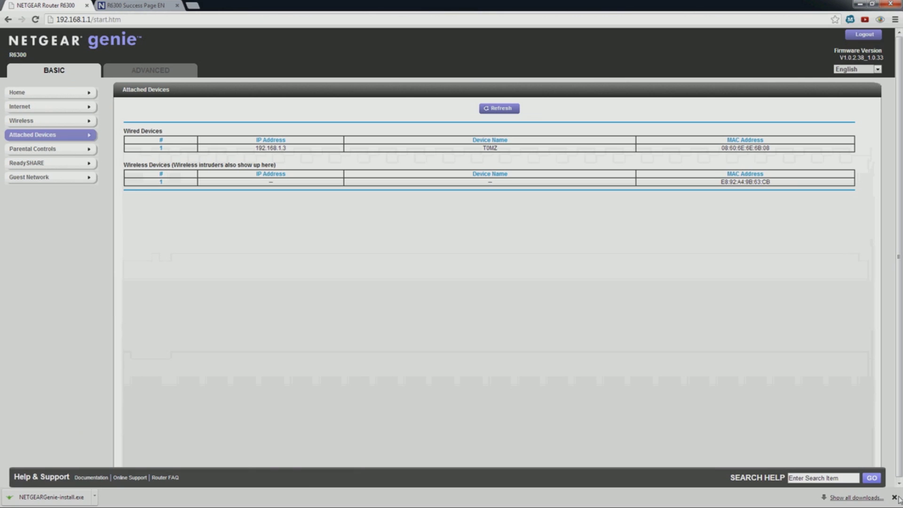
left_click(894, 497)
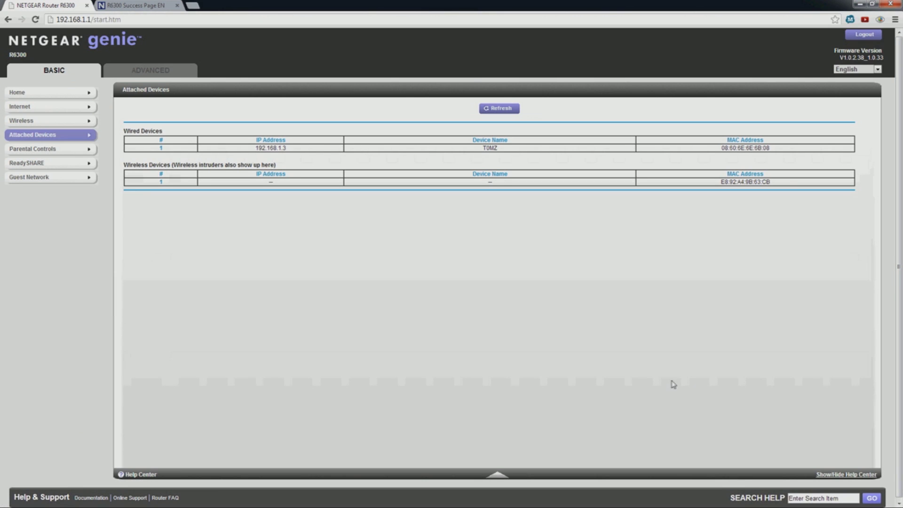
left_click(508, 478)
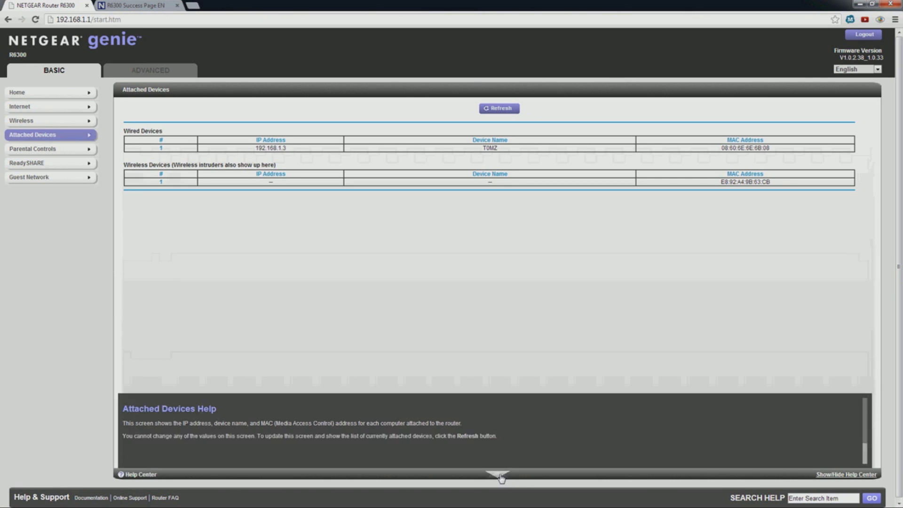
left_click(498, 475)
mouse_move(260, 162)
left_mouse_down()
mouse_move(804, 158)
mouse_move(771, 183)
mouse_move(159, 182)
mouse_move(273, 161)
left_mouse_up()
left_click(183, 203)
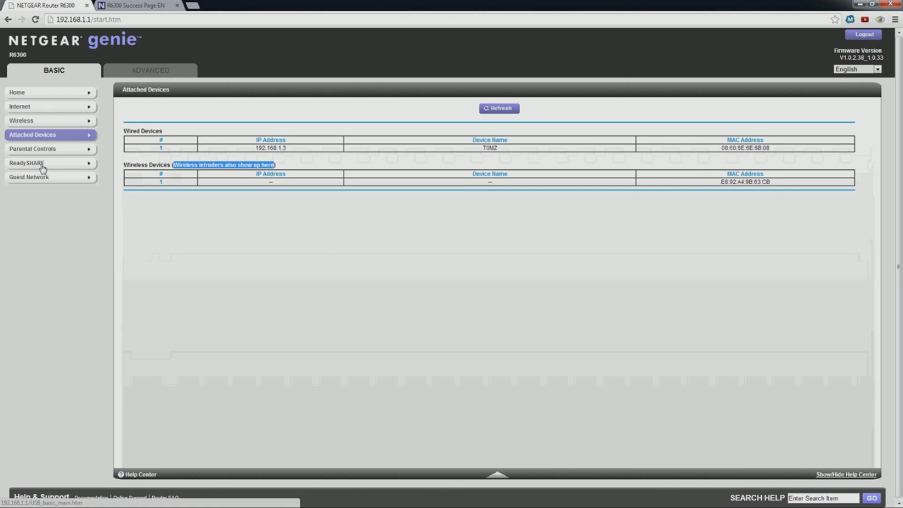
Step: Open the wireless settings, check the region and channel choices, and set the 2.4GHz network's mode to Up to 450 Mbps
left_click(28, 120)
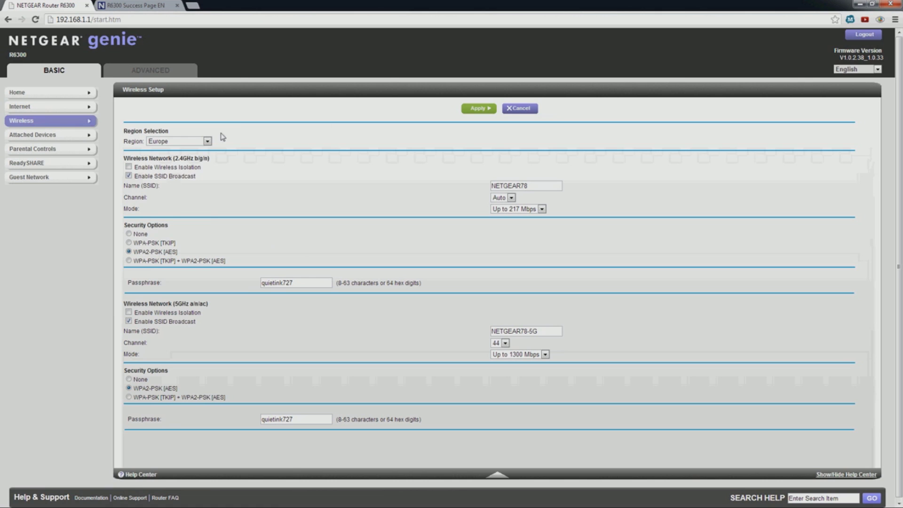
left_click(206, 141)
left_click(184, 180)
left_click(511, 197)
left_click(542, 209)
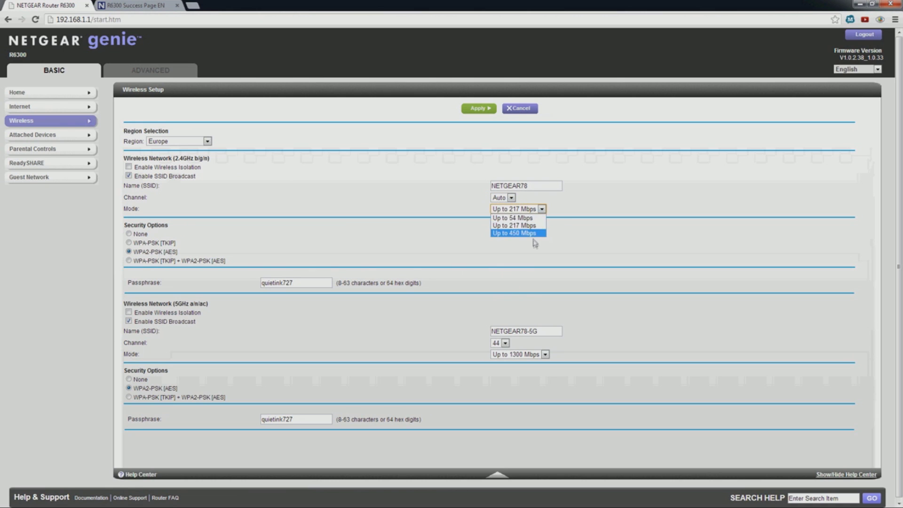
left_click(543, 232)
scroll(373, 220, "down", 1)
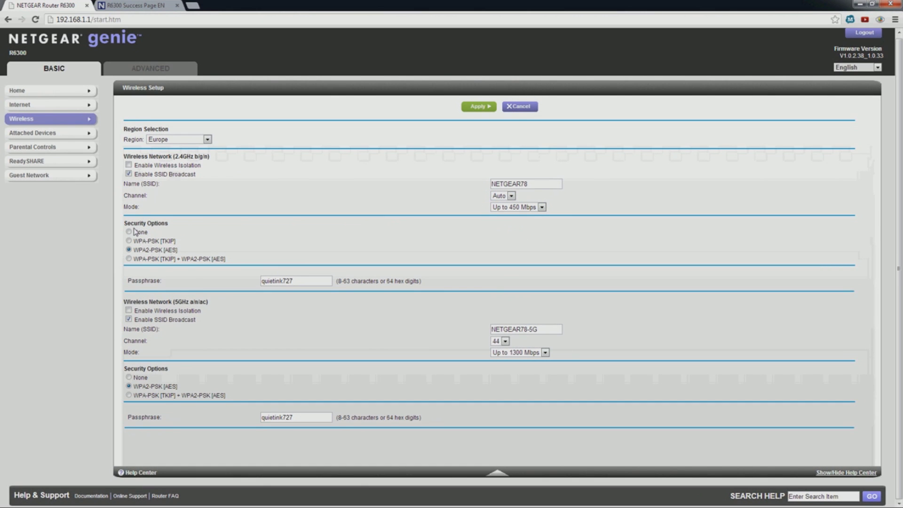
Step: Examine the 2.4GHz network's security options and passphrase field
left_click_drag(134, 230, 189, 239)
left_click(145, 233)
left_click_drag(170, 243, 185, 242)
left_click_drag(184, 249, 133, 250)
left_click_drag(312, 283, 237, 291)
left_click(237, 291)
Step: Check the available modes and channels of the 5GHz network and the channel choices of the 2.4GHz network
left_click(544, 352)
left_click(529, 376)
left_click(504, 341)
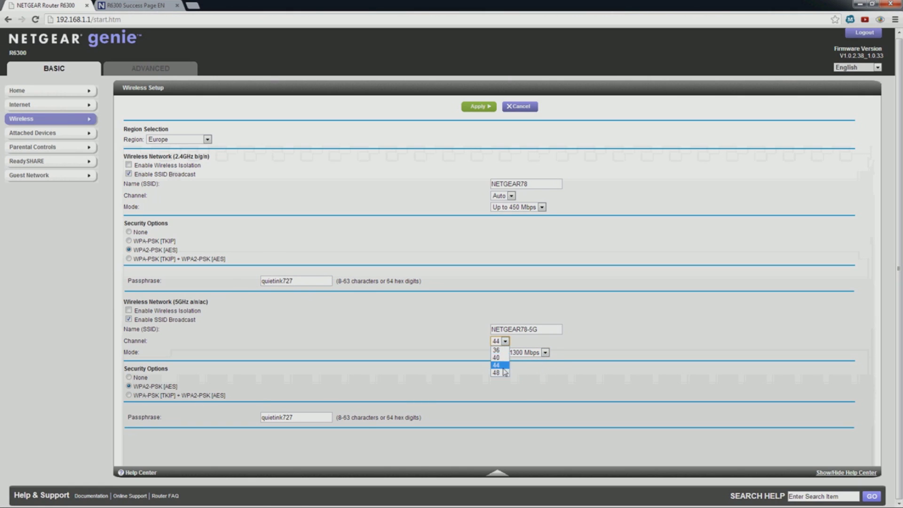
left_click(511, 196)
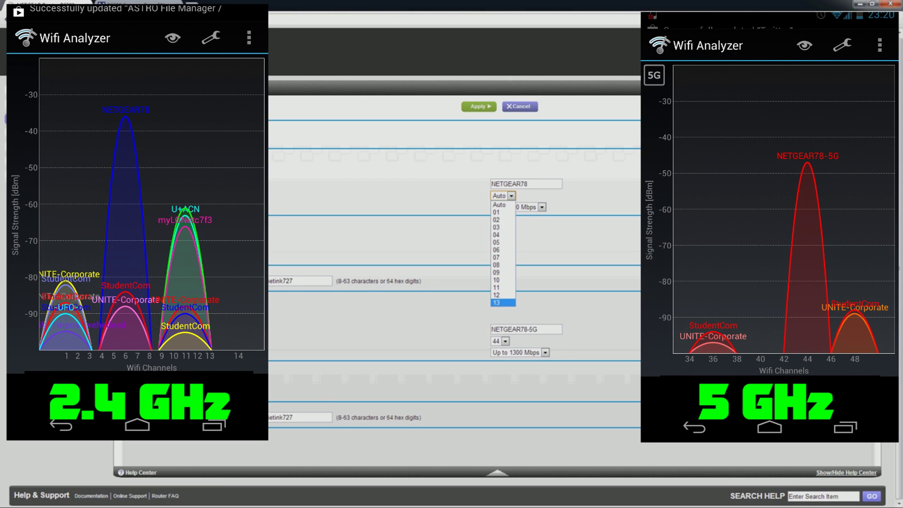
key("Escape")
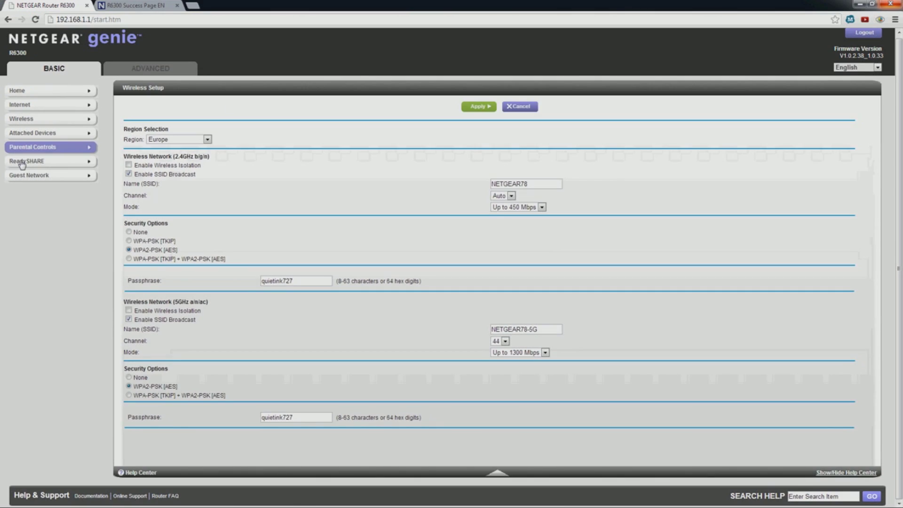
Step: View the ReadySHARE USB storage settings and the guest network settings
left_click(76, 161)
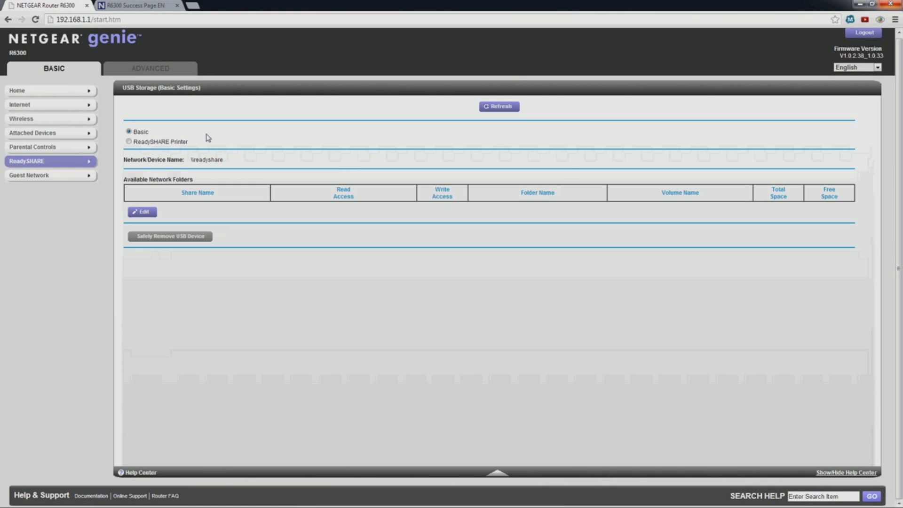
left_click(66, 175)
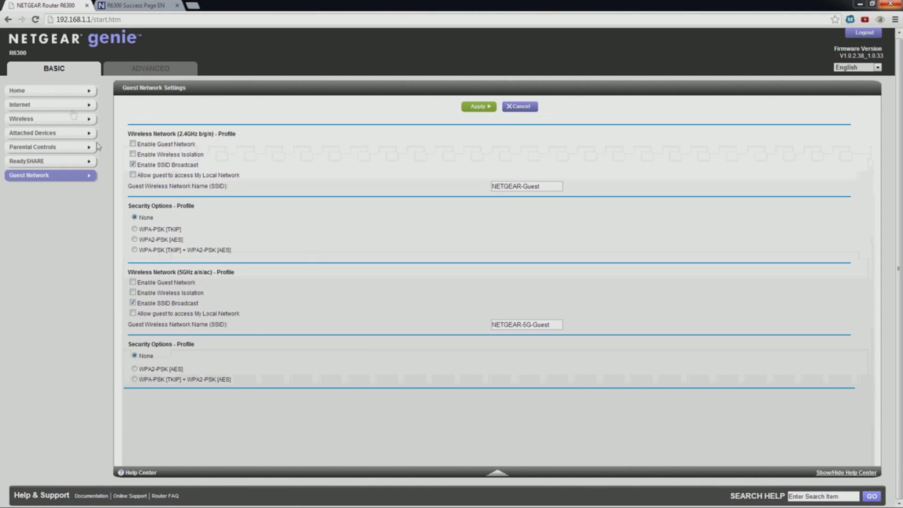
Step: Open the advanced overview and examine the Internet Port details and the 5GHz wireless settings
left_click(158, 72)
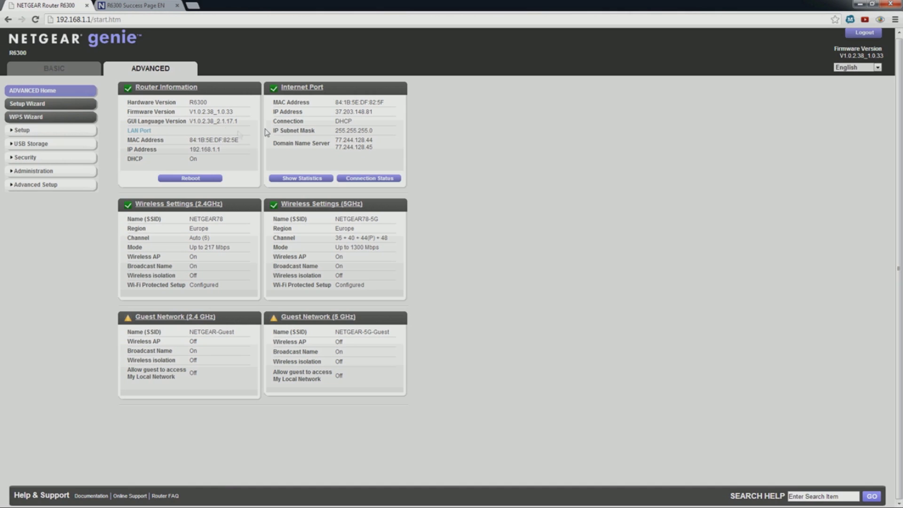
left_click_drag(388, 104, 335, 102)
left_click_drag(335, 112, 378, 116)
left_click(378, 115)
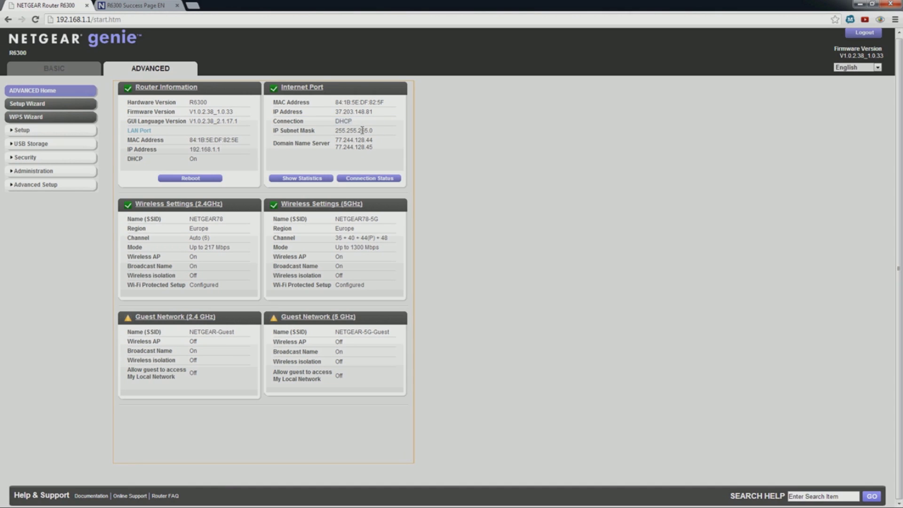
double_click(362, 130)
double_click(351, 230)
left_click(405, 245)
Step: View the advanced Internet Setup and Wireless Setup pages, including the 2.4GHz channel choices
left_click(21, 130)
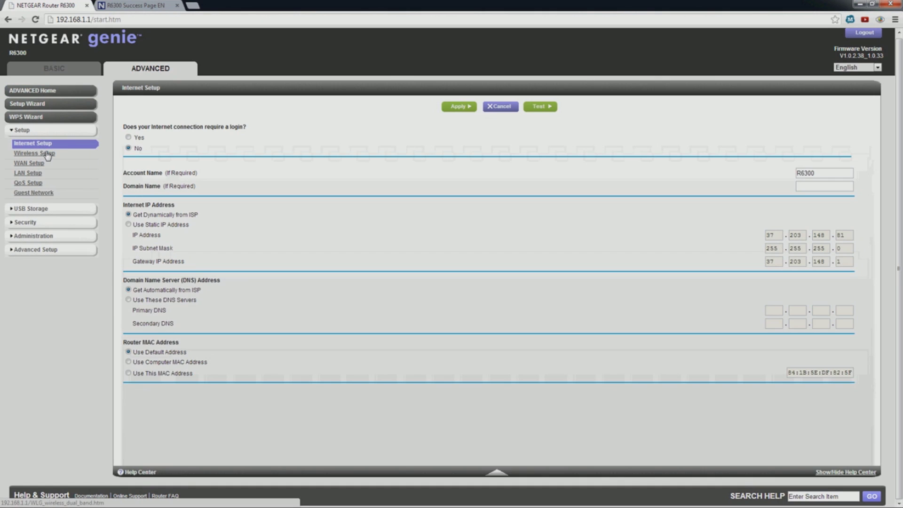
left_click(47, 155)
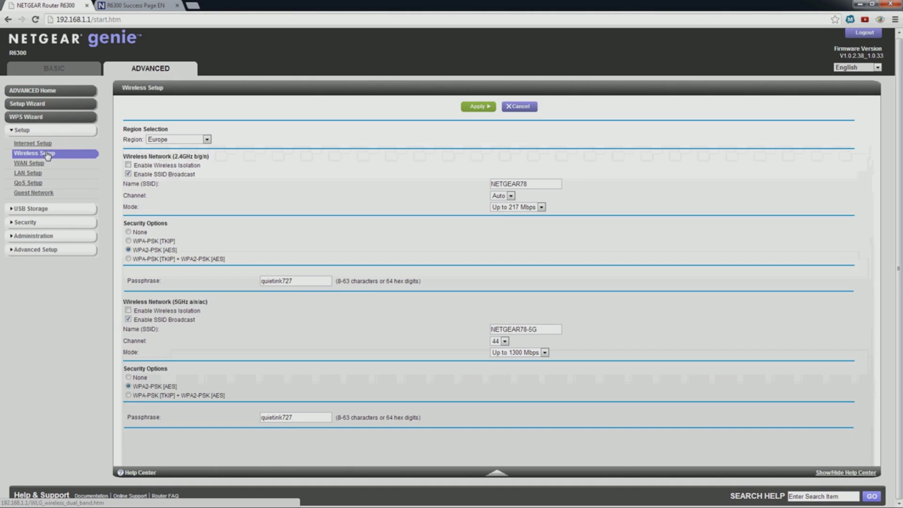
left_click(514, 197)
left_click(604, 251)
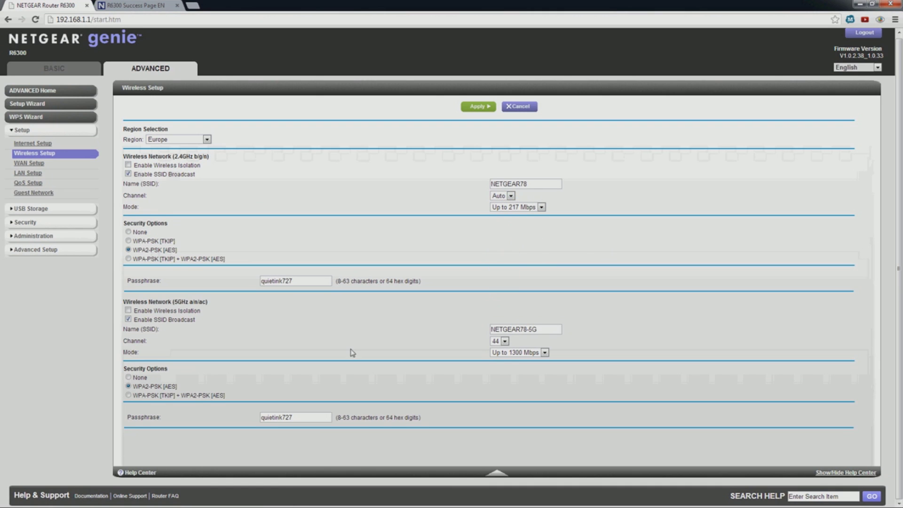
scroll(92, 189, "up", 1)
Step: View the WAN Setup page and check the RIP version choices on the LAN Setup page
left_click(20, 166)
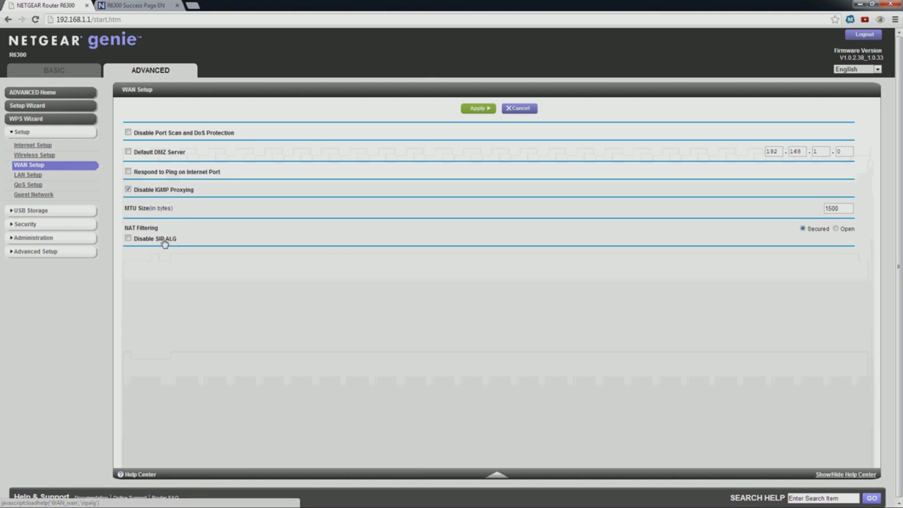
left_click(33, 175)
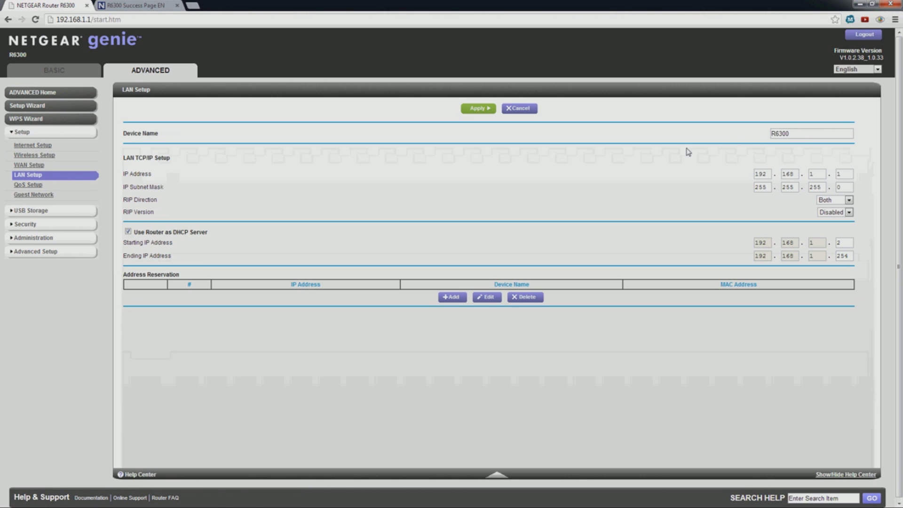
left_click(848, 211)
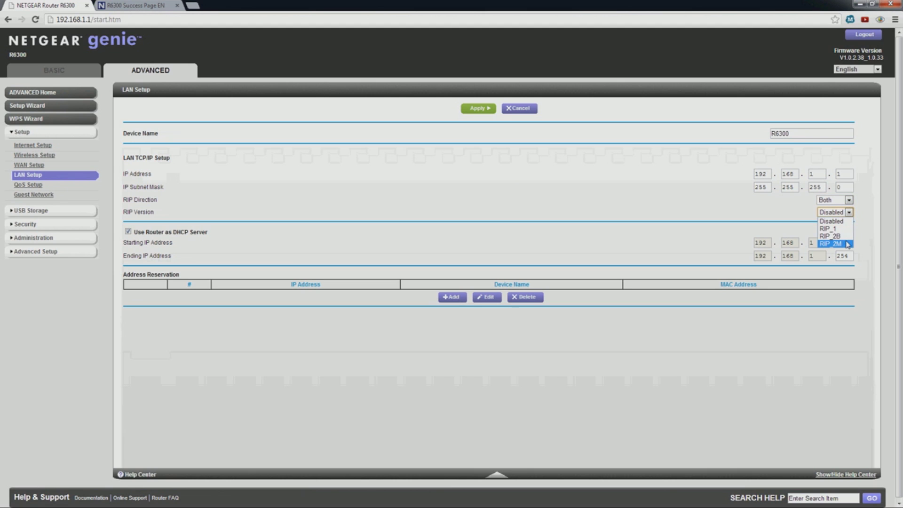
left_click(699, 206)
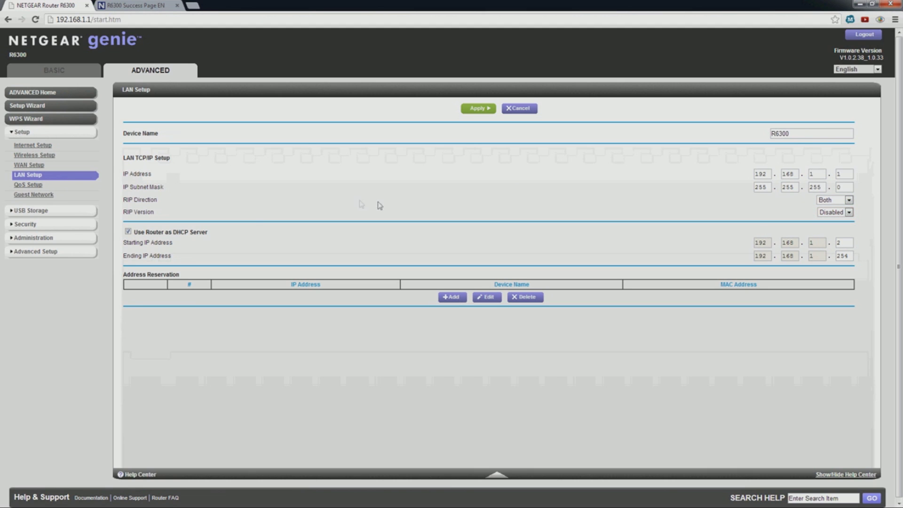
Step: View the advanced QoS Setup and Guest Network pages
left_click(28, 184)
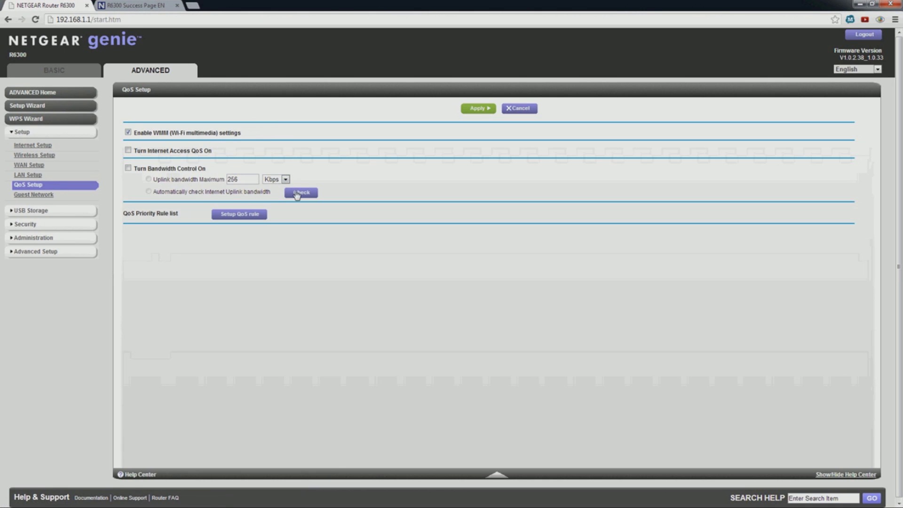
left_click(34, 194)
Step: Examine the USB storage basic settings, the advanced settings with the FTP via internet link, and the Media Server settings
left_click(31, 211)
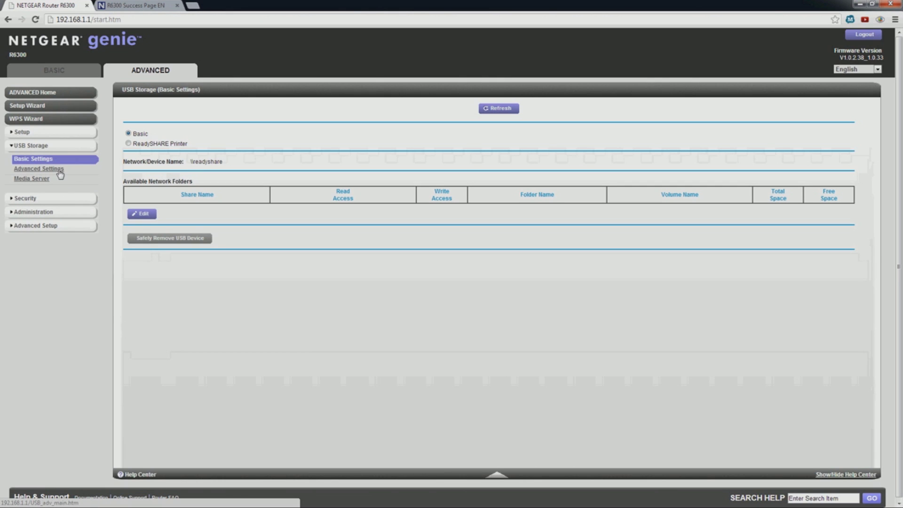
left_click(59, 171)
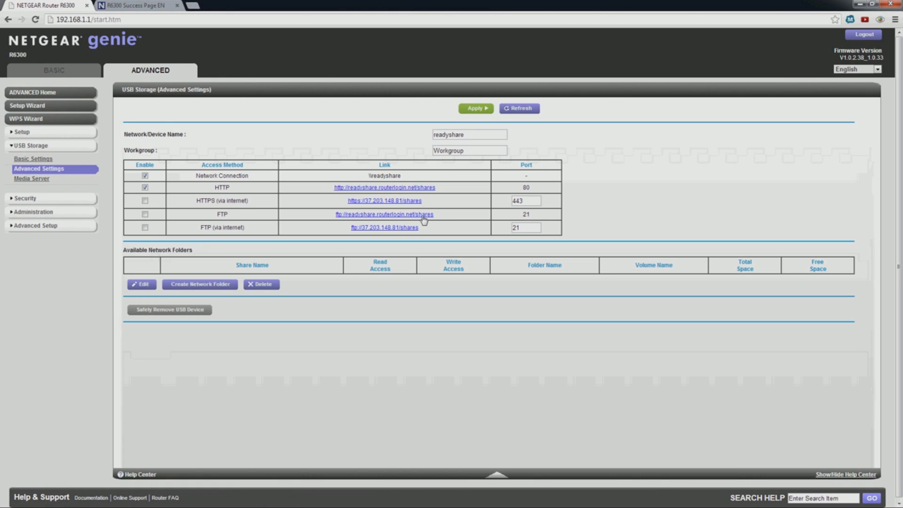
left_click_drag(314, 232, 440, 233)
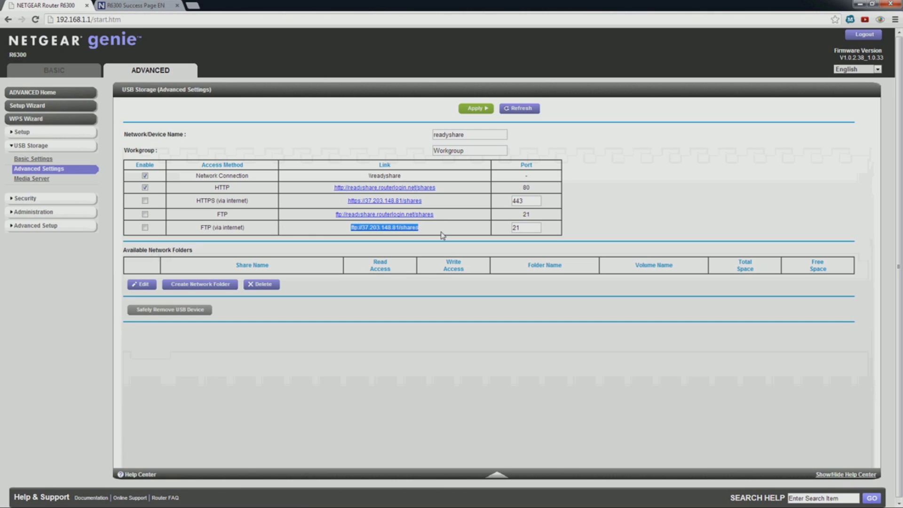
left_click(440, 232)
left_click(32, 179)
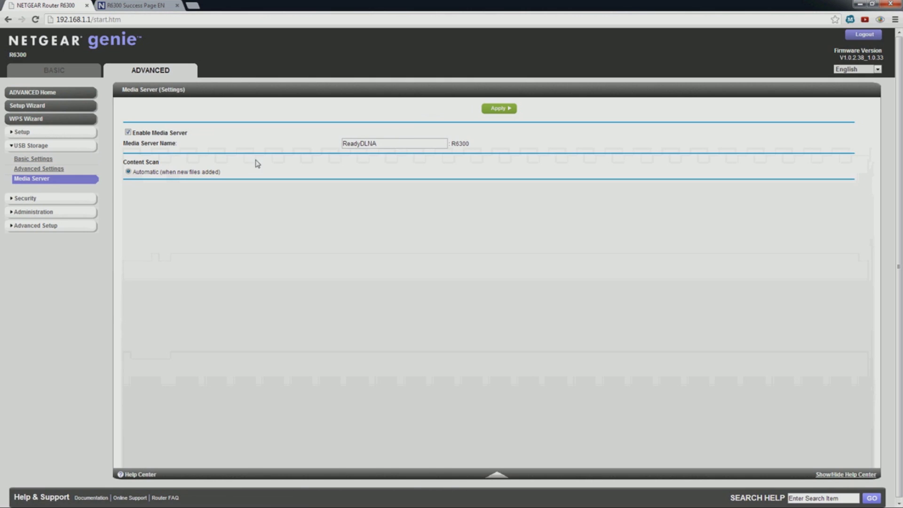
left_click(28, 198)
left_click(36, 184)
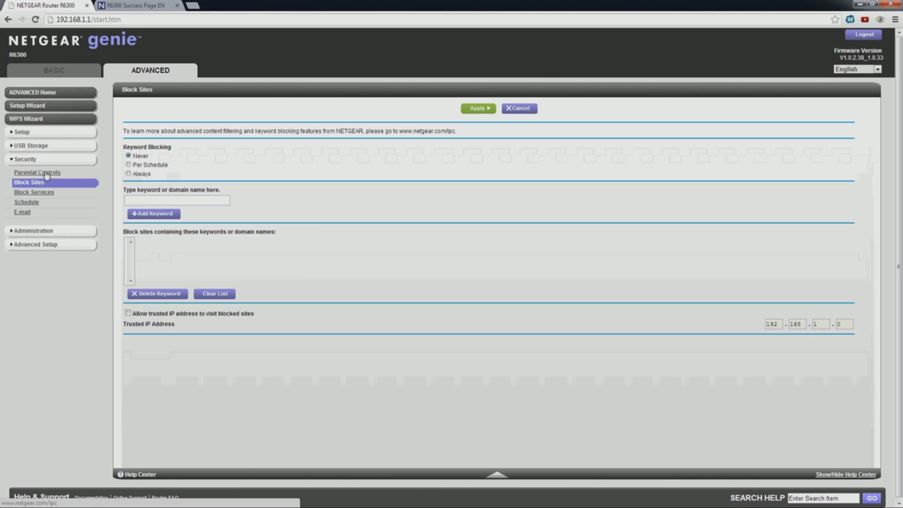
left_click(177, 200)
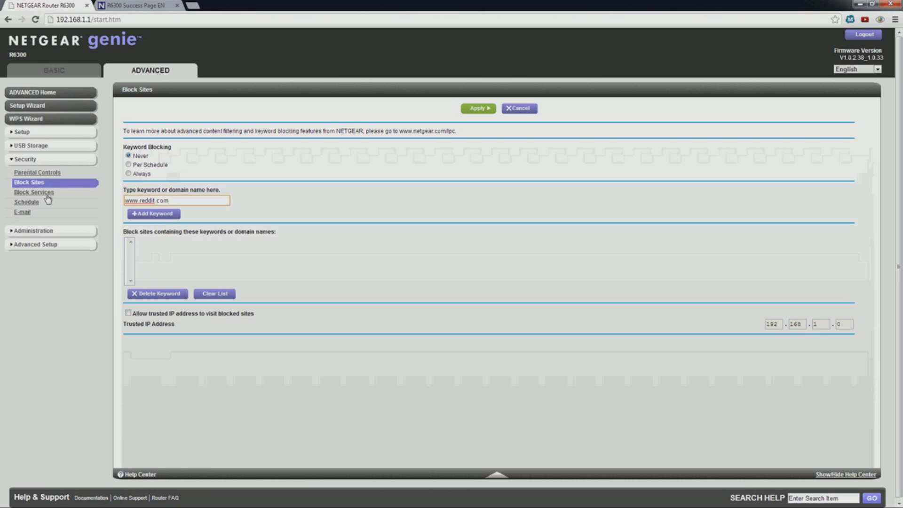
left_click(222, 295)
Step: Start a new block services rule, review the protocol choices, and choose Telnet as its service type
left_click(34, 191)
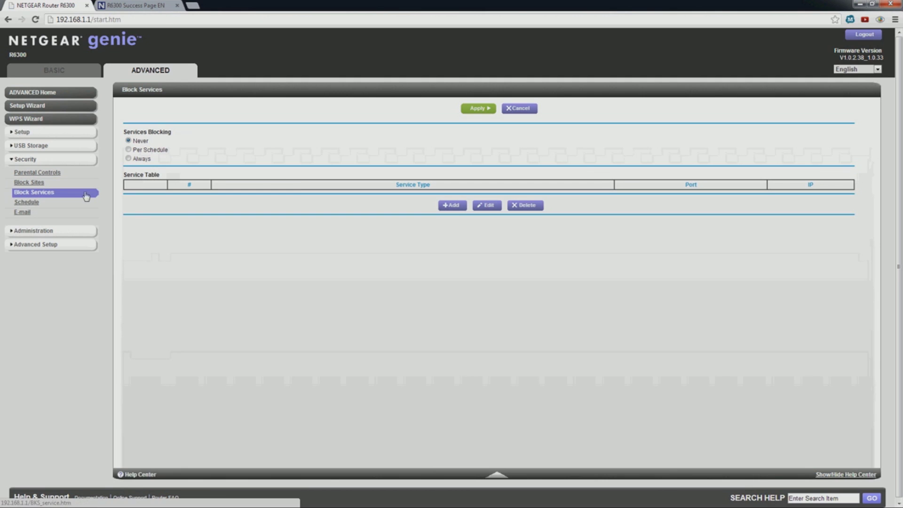
left_click(453, 206)
left_click(524, 147)
left_click(501, 153)
left_click(511, 175)
left_click(512, 147)
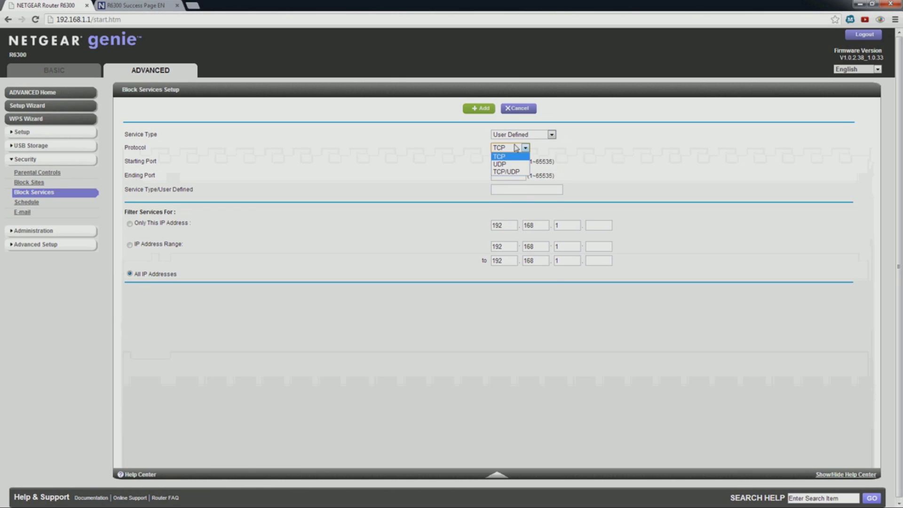
left_click(517, 134)
left_click_drag(550, 170, 550, 245)
left_click(526, 250)
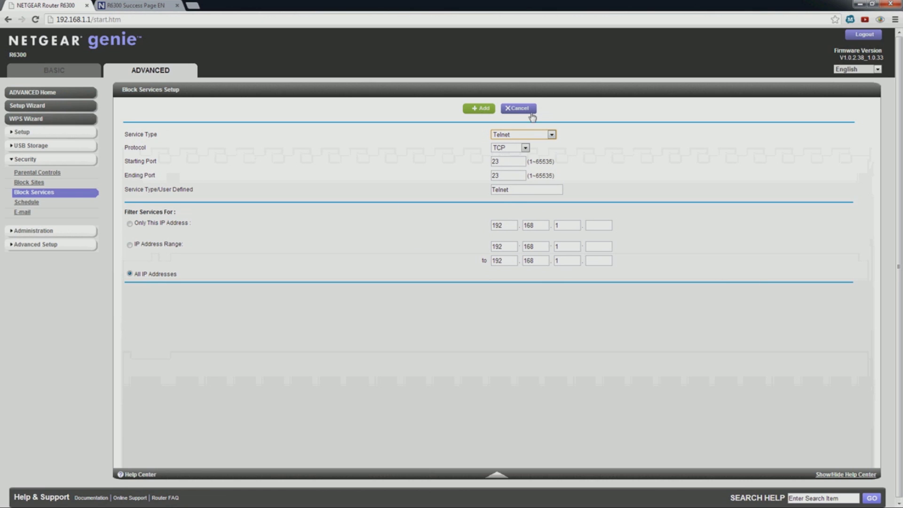
Step: View the blocking schedule with its time zone choices and the security e-mail notification settings
left_click(26, 202)
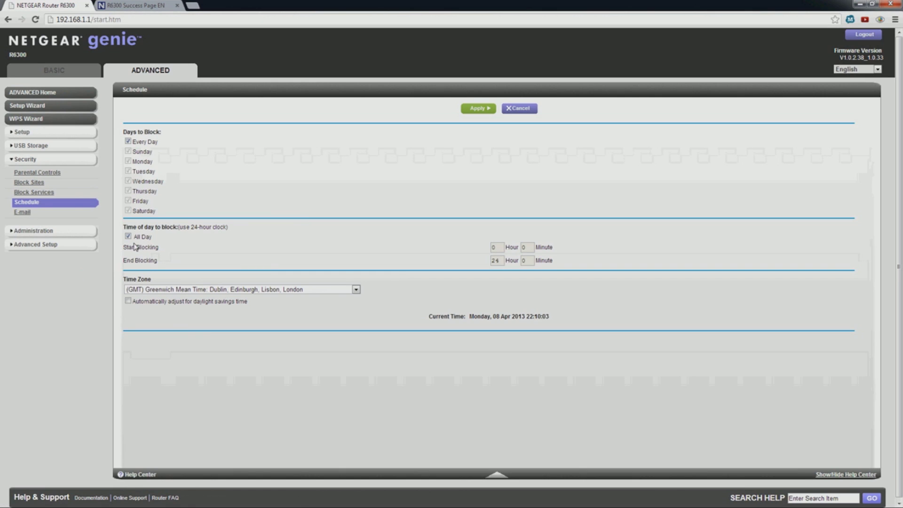
left_click(336, 289)
left_click(336, 288)
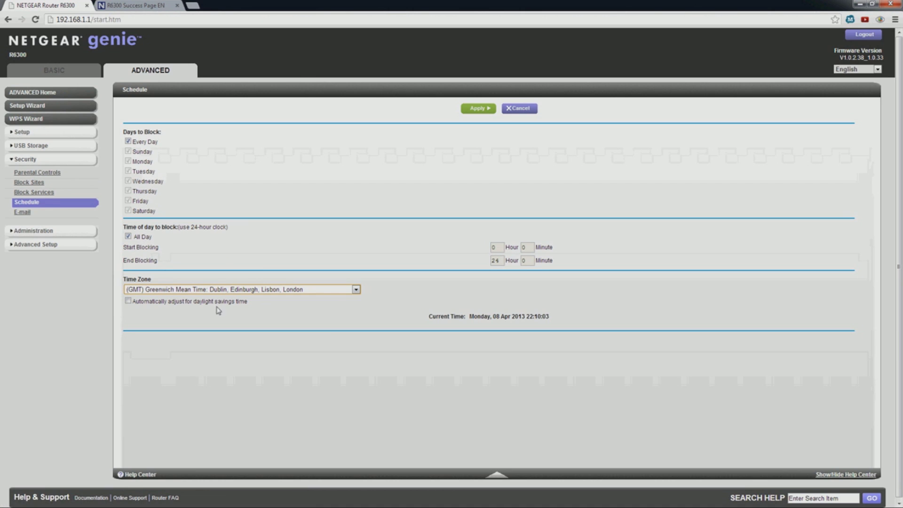
left_click(22, 212)
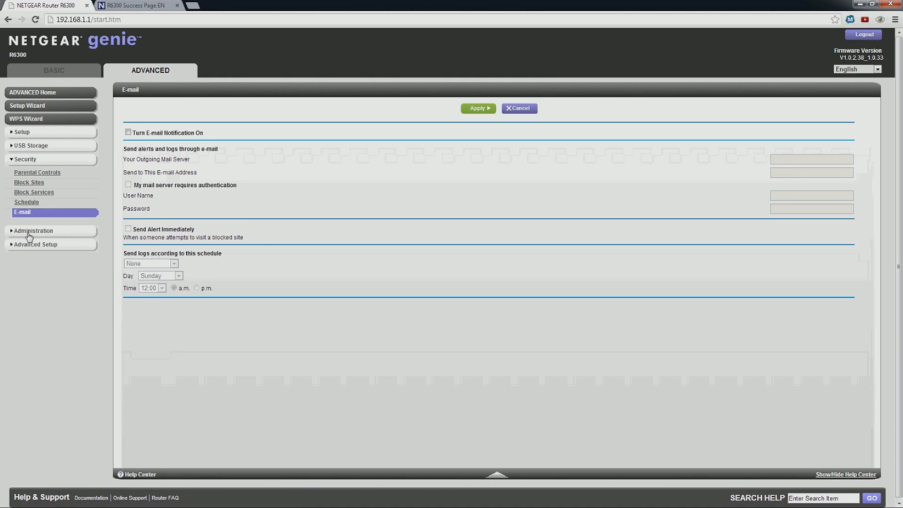
Step: View the router status under the administration settings and read through the router's activity log to its oldest entries
left_click(29, 231)
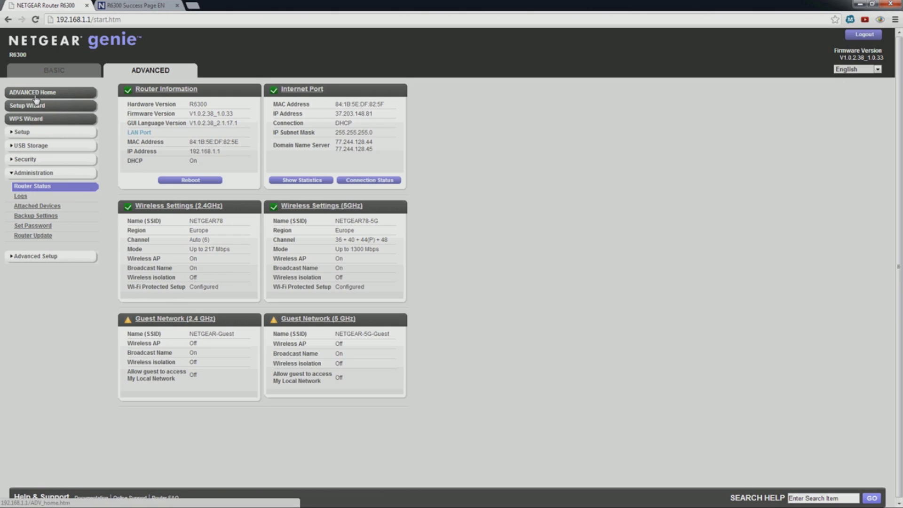
left_click(37, 94)
left_click(20, 196)
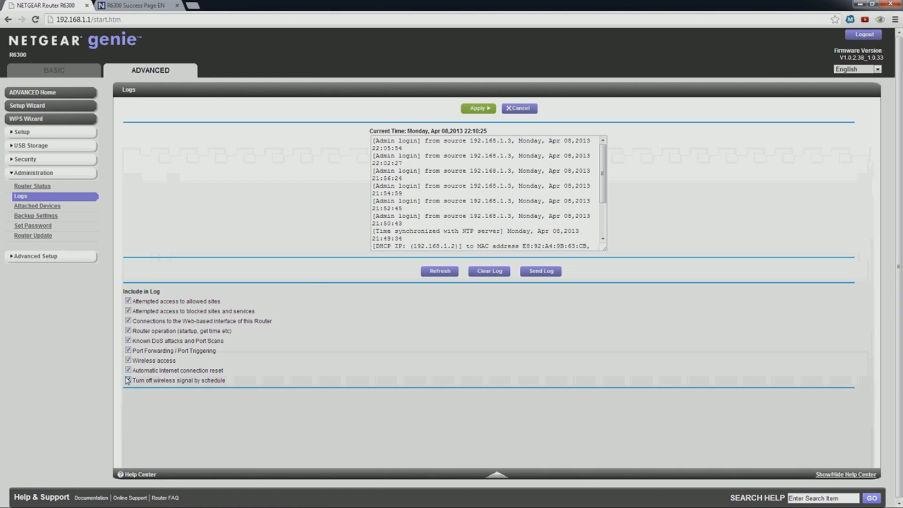
left_click_drag(607, 167, 609, 221)
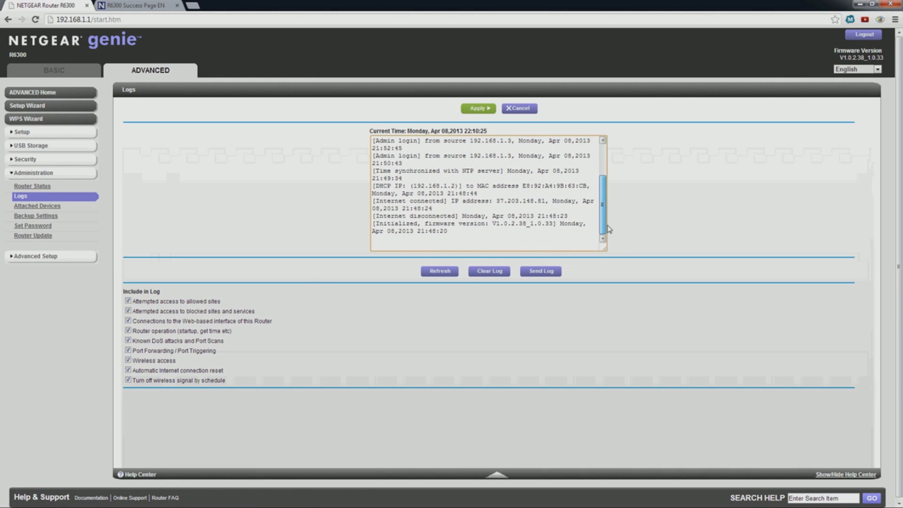
left_click_drag(449, 232, 435, 216)
left_click(436, 216)
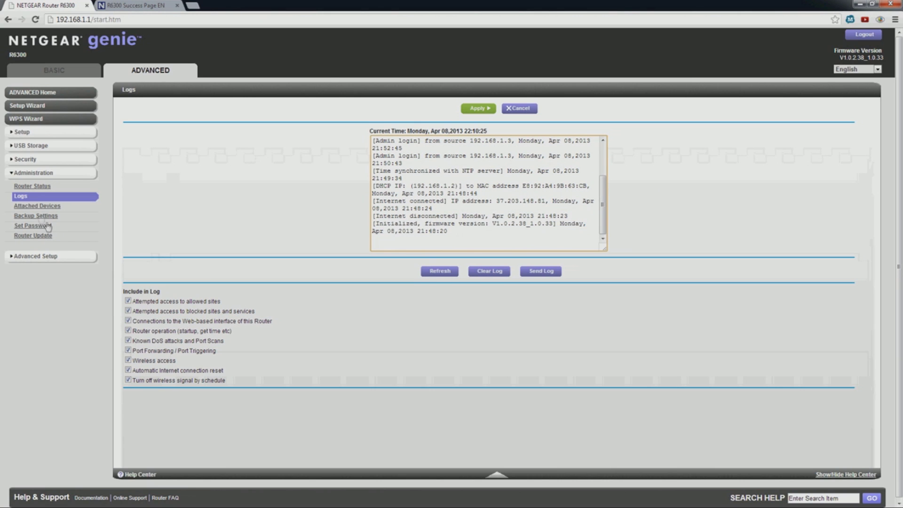
Step: Review the attached devices, backup and password administration pages, and check the internet for a new router firmware version
left_click(38, 206)
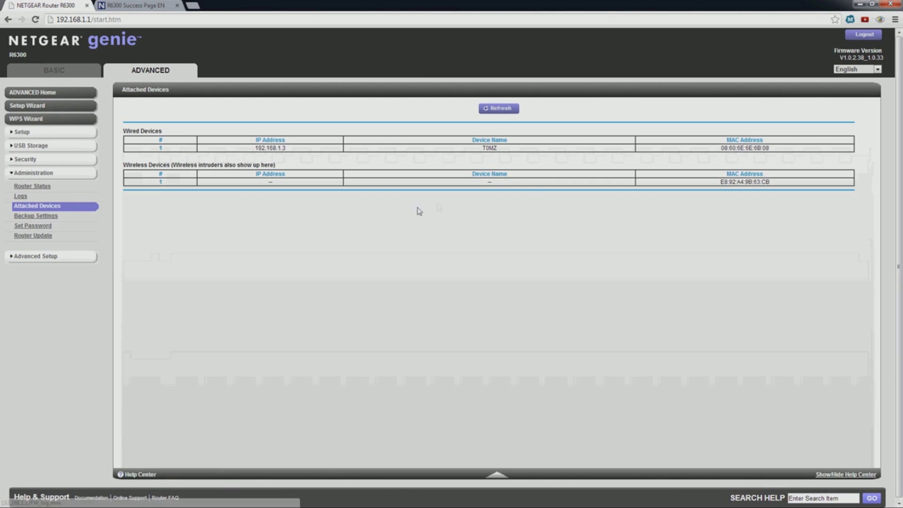
left_click(41, 216)
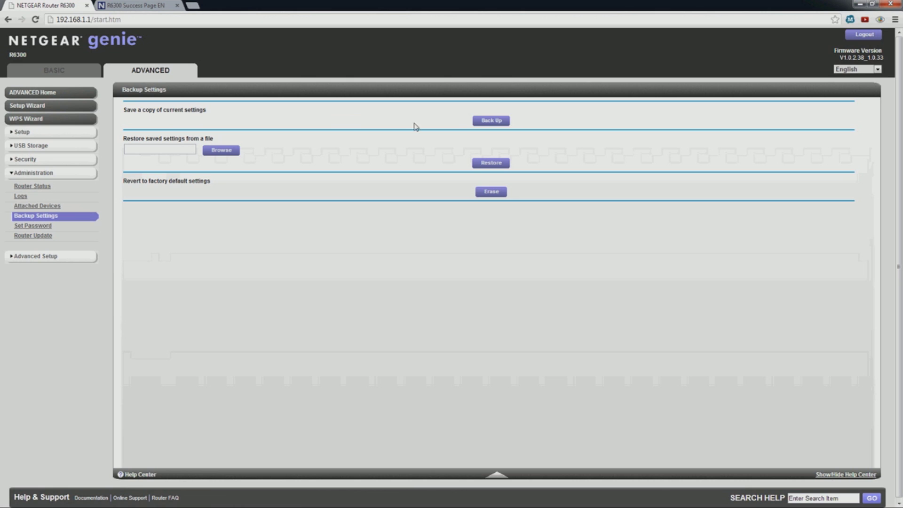
left_click(35, 225)
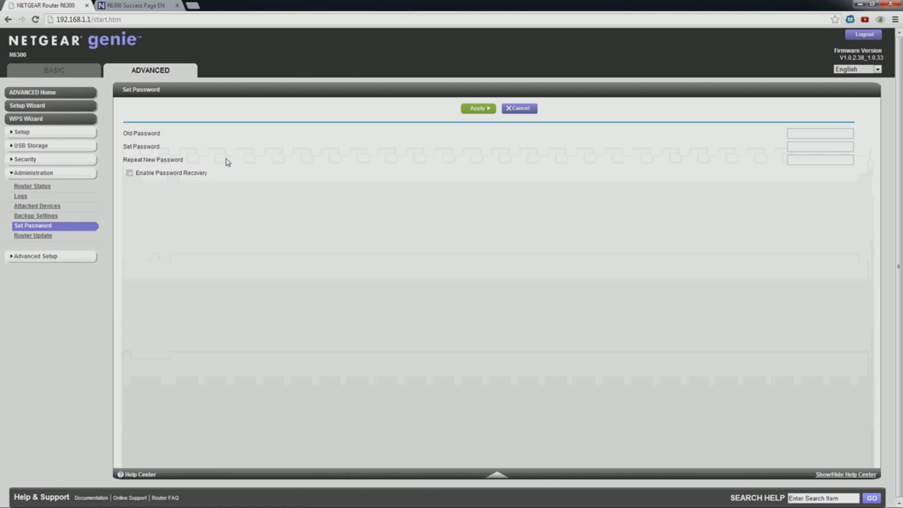
left_click(26, 236)
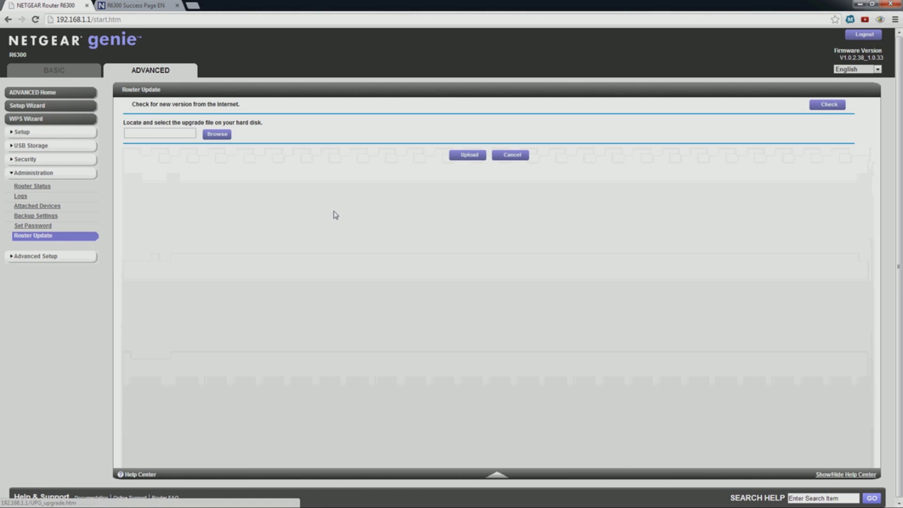
left_click(829, 103)
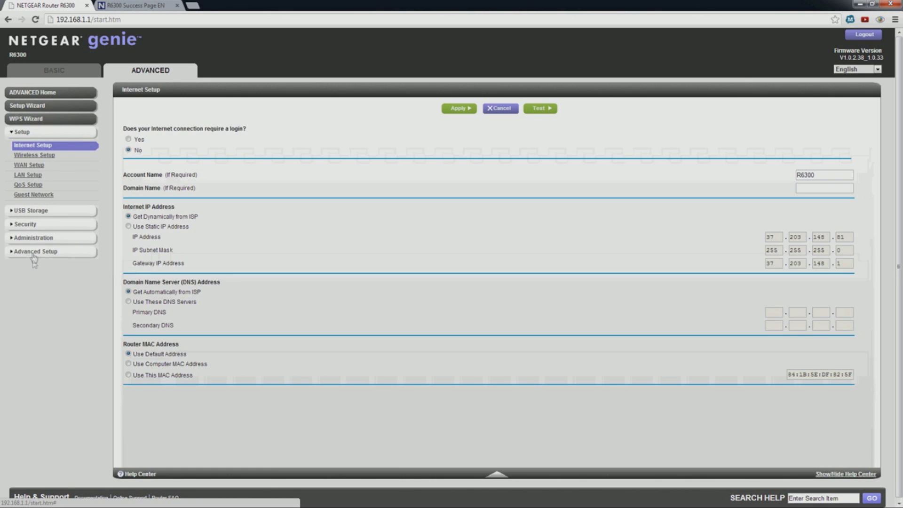
Step: Examine the advanced wireless settings for both bands, including preamble mode, WPS settings and the wireless card access list option
left_click(34, 254)
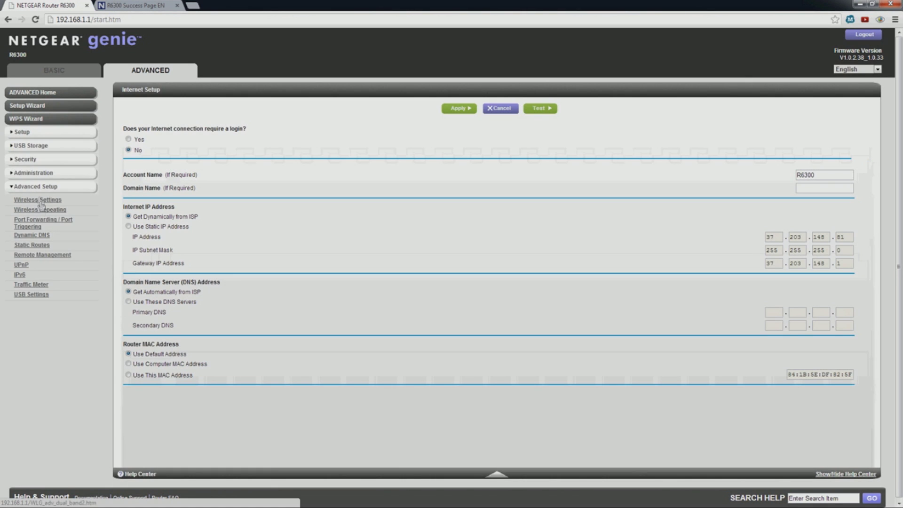
left_click(40, 201)
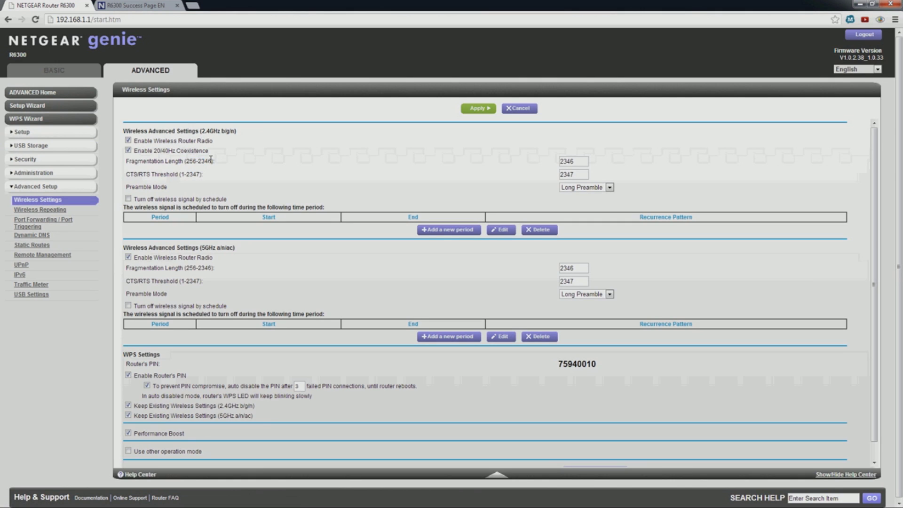
left_click_drag(135, 187, 183, 187)
left_click(184, 187)
scroll(184, 185, "down", 1)
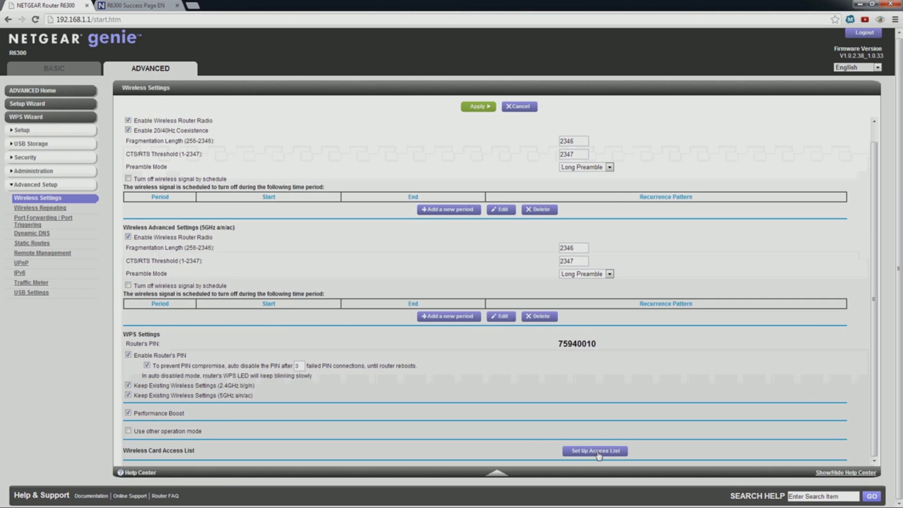
left_click(595, 452)
Step: View the wireless repeating settings and the service name choices available for port forwarding
left_click(40, 208)
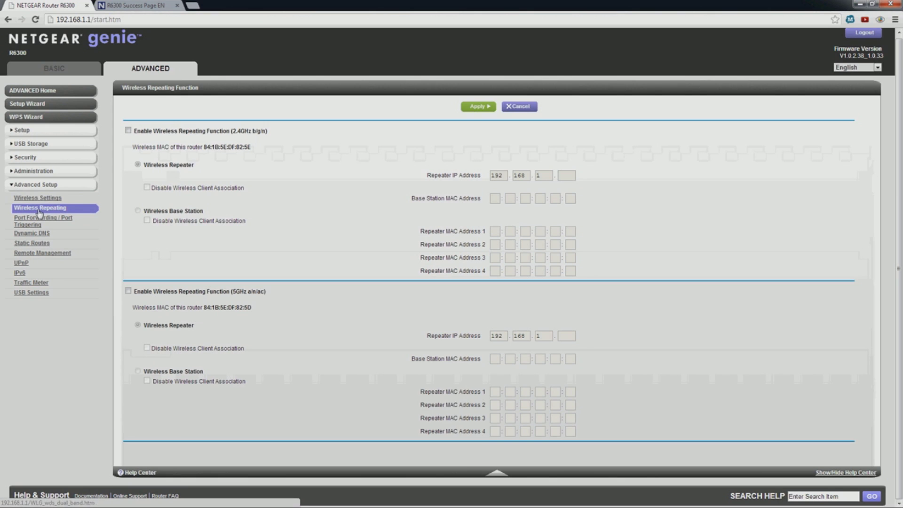
left_click(55, 223)
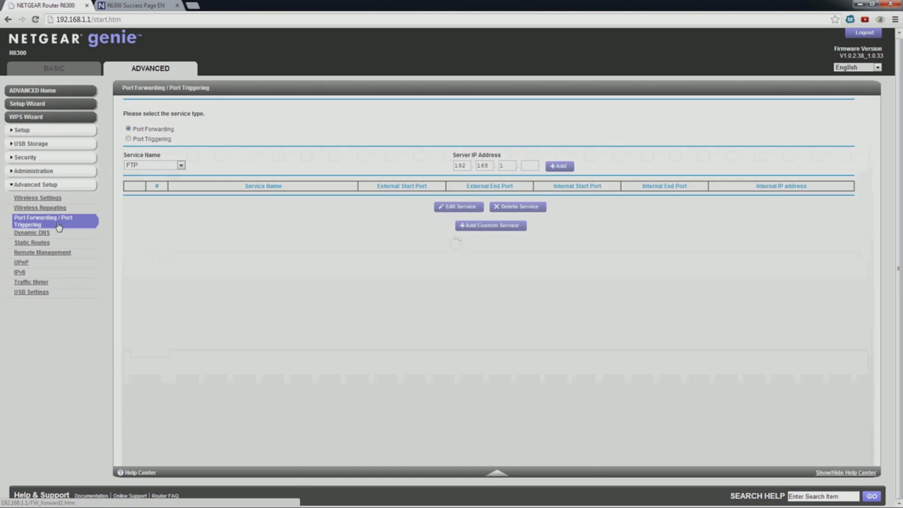
left_click(165, 168)
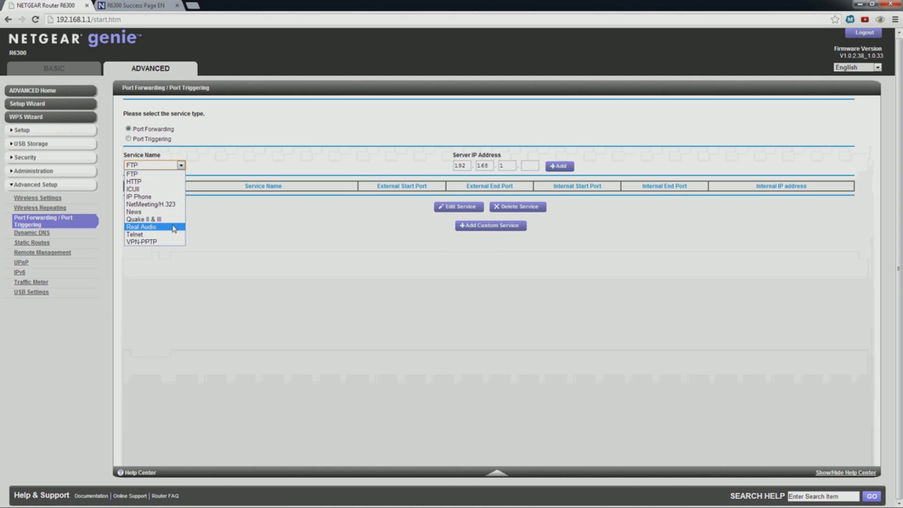
Step: View the Dynamic DNS settings and open a blank entry form for a new static route
left_click(45, 236)
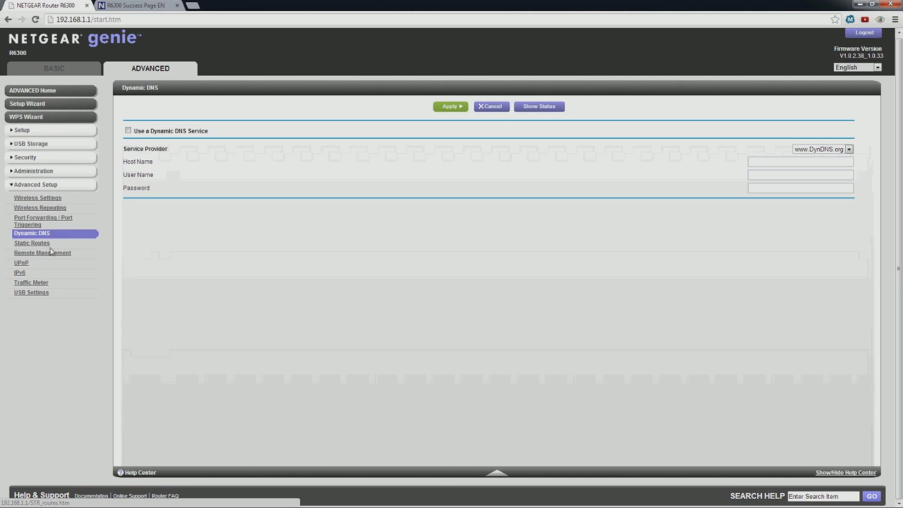
left_click(46, 242)
left_click(452, 130)
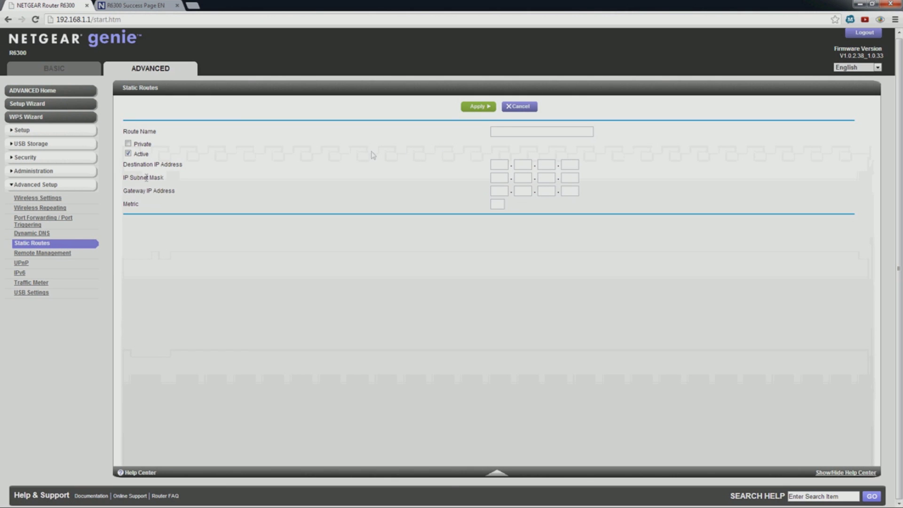
Step: Examine the remote management access options, including the IP address range, and view the UPnP settings
left_click(57, 252)
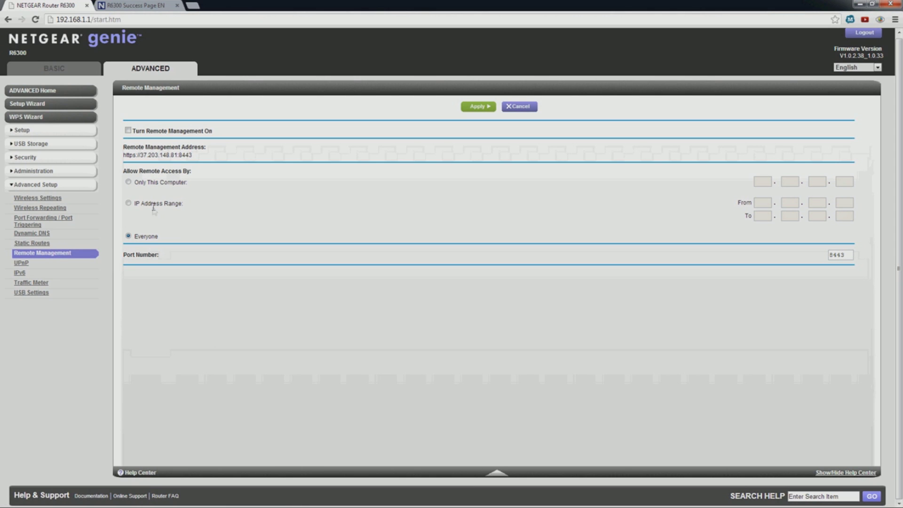
left_click_drag(153, 205, 180, 203)
left_click(205, 306)
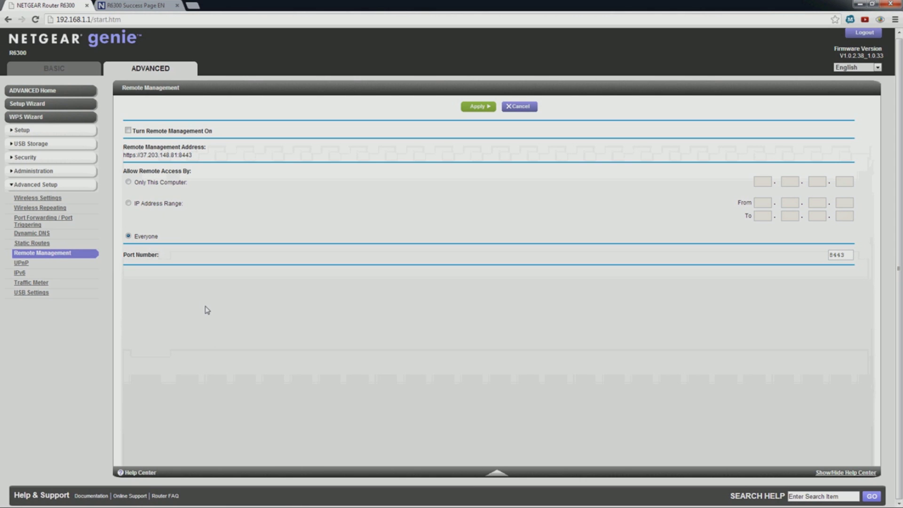
left_click(22, 263)
Step: Examine the IPv6 basic settings, including the internet connection type choices and the router's IPv6 address on WAN
left_click(21, 274)
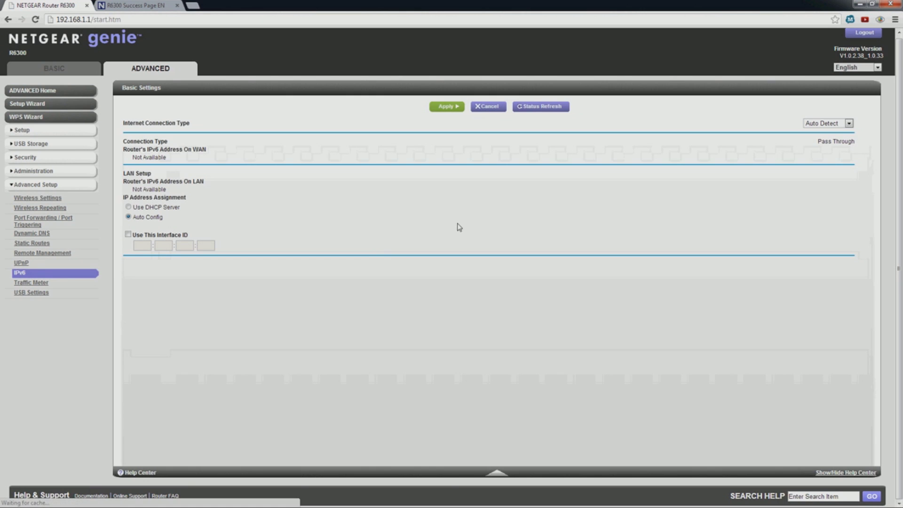
left_click(835, 123)
left_click(839, 126)
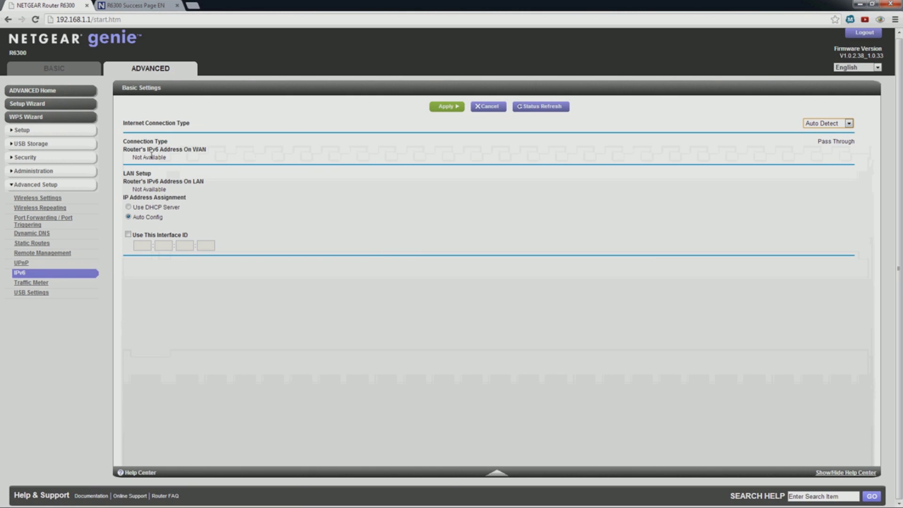
left_click_drag(131, 156, 189, 163)
left_click(207, 282)
Step: Review the traffic meter's limits and internet traffic statistics, and refresh the approved and available USB device lists
left_click(32, 283)
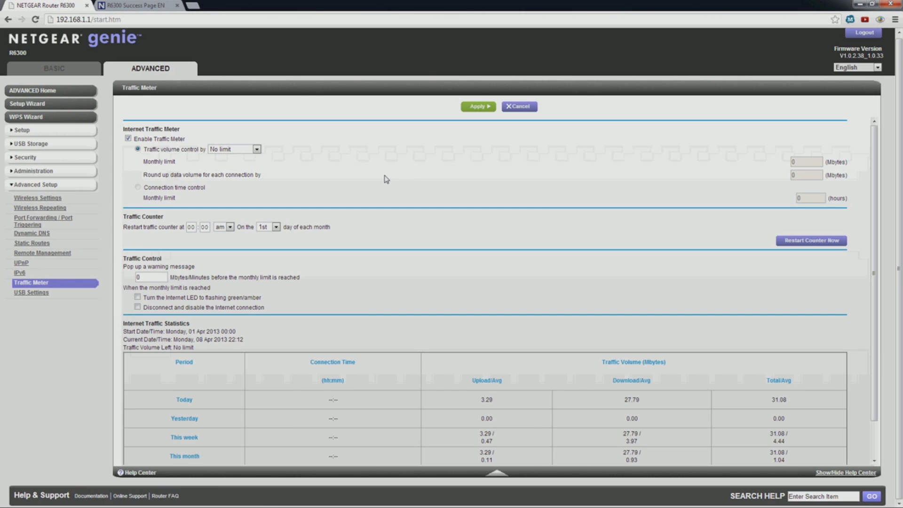
scroll(407, 186, "down", 2)
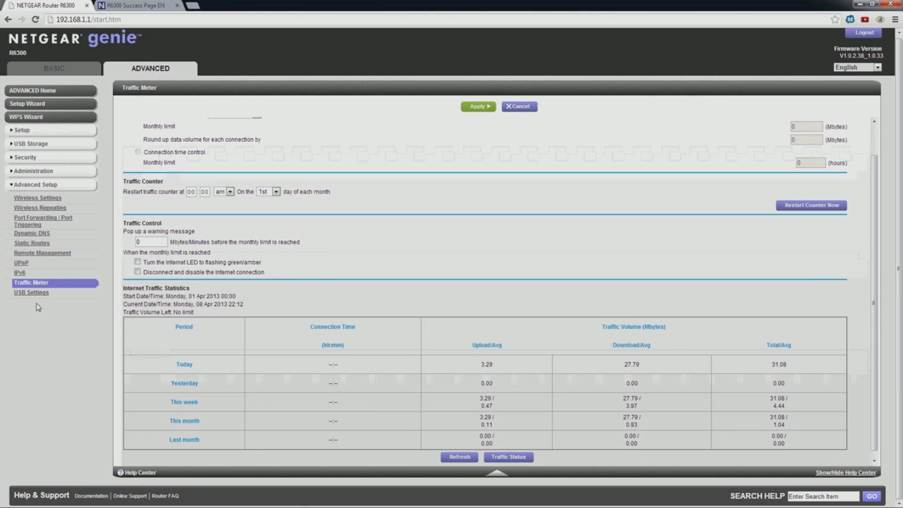
left_click(690, 136)
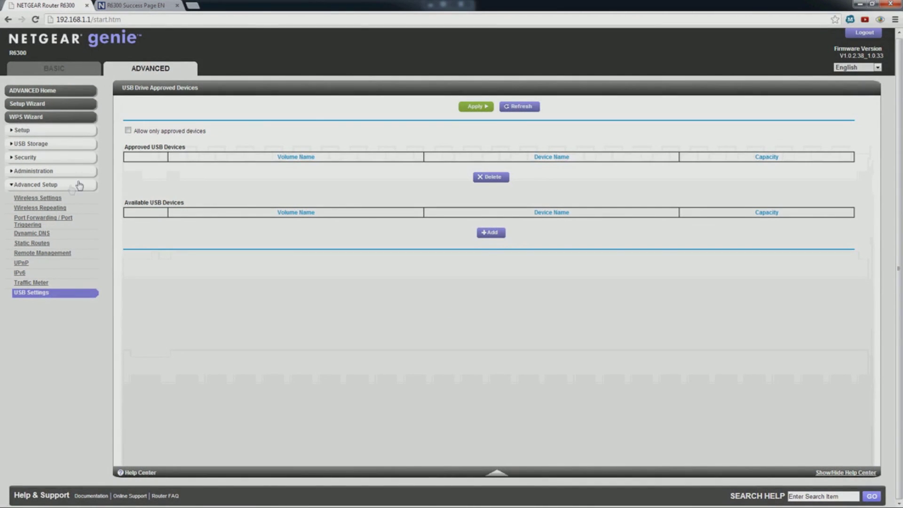
left_click(526, 106)
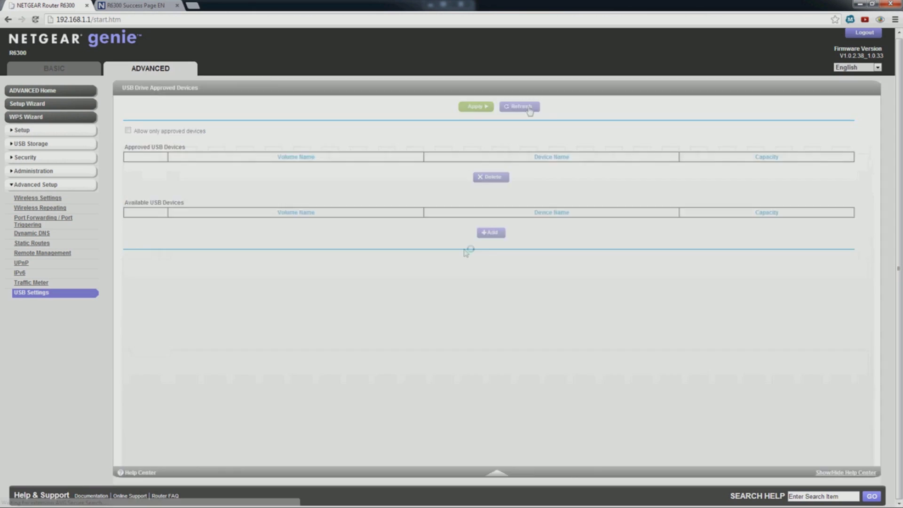
left_click_drag(281, 221, 360, 225)
left_click_drag(577, 222, 524, 224)
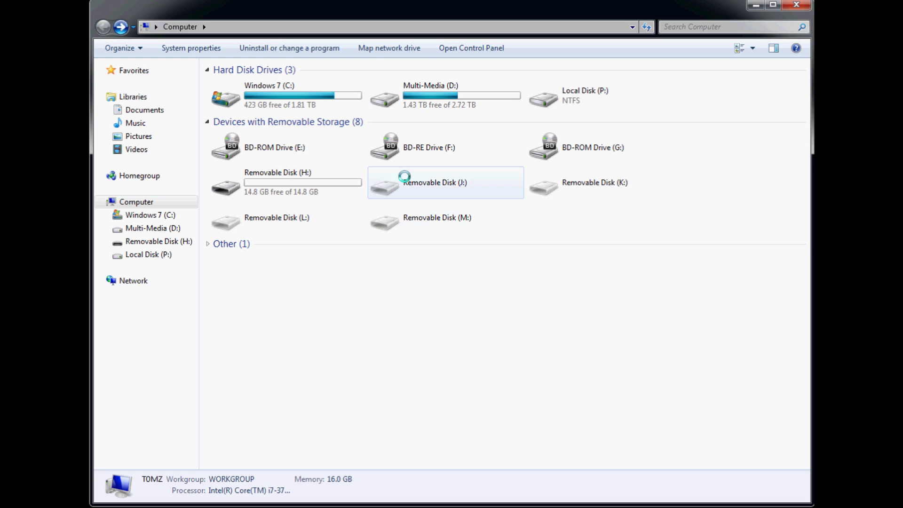
Step: In Windows Explorer's Computer window, start mapping a network drive with drive letter R: and reconnection at logon enabled
left_click(375, 49)
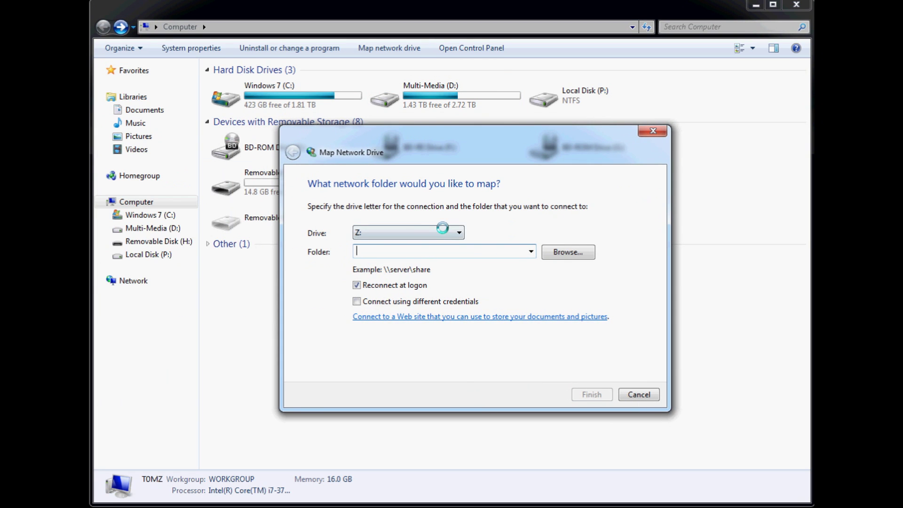
left_click(443, 230)
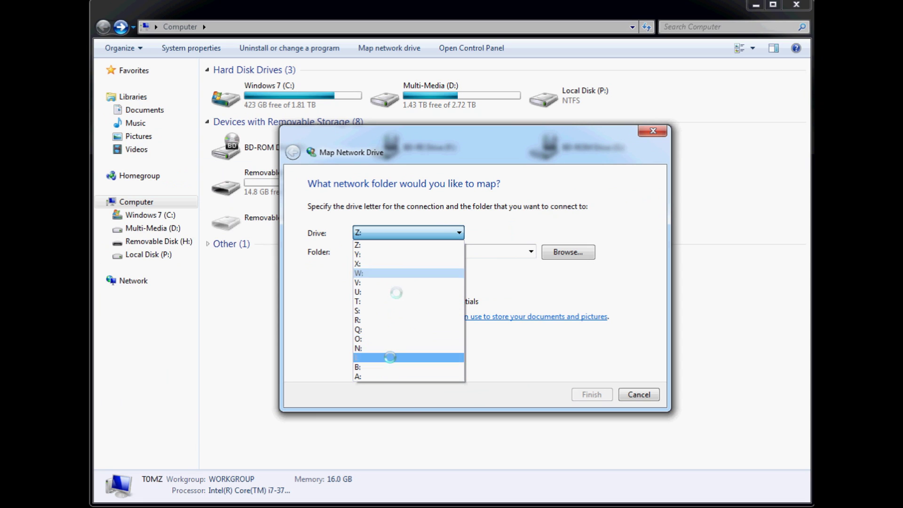
left_click(386, 273)
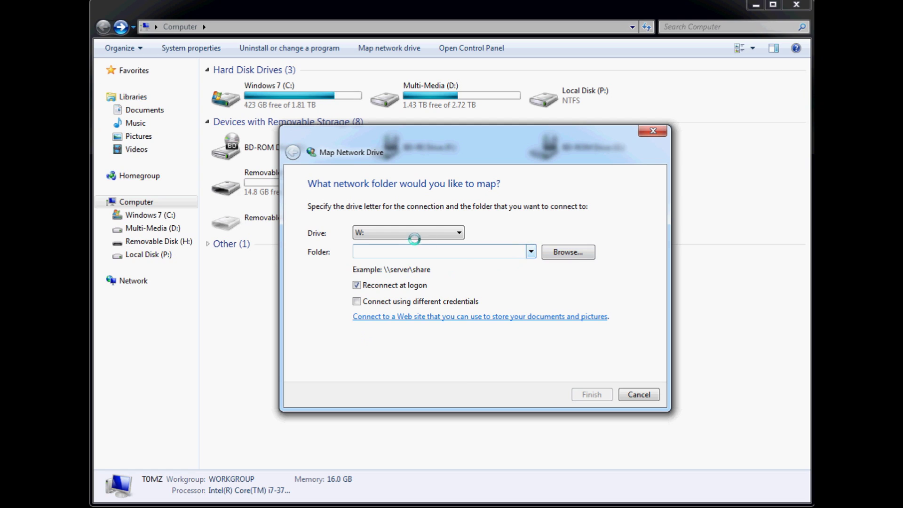
left_click(433, 234)
left_click(400, 320)
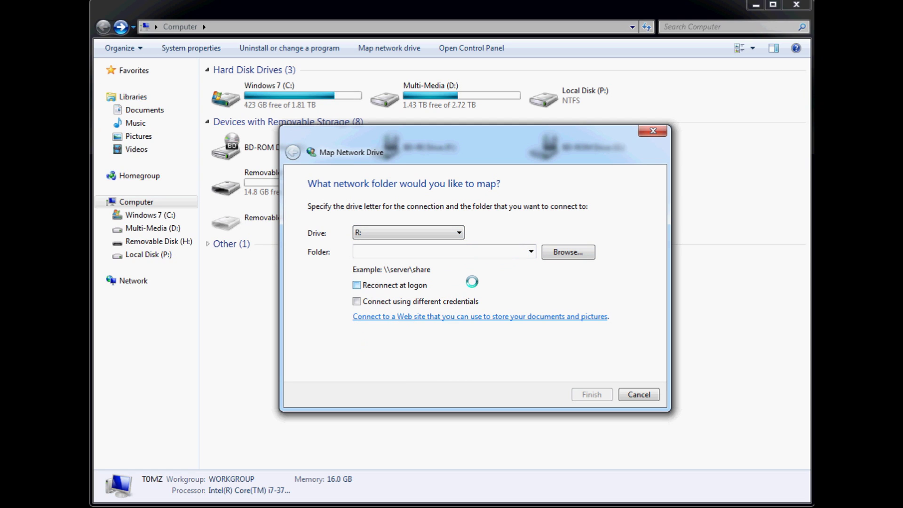
left_click(396, 285)
Step: Choose \\ROUTED-MEDIA\USB_Storage as the network folder and finish mapping the drive
left_click(531, 251)
left_click(472, 264)
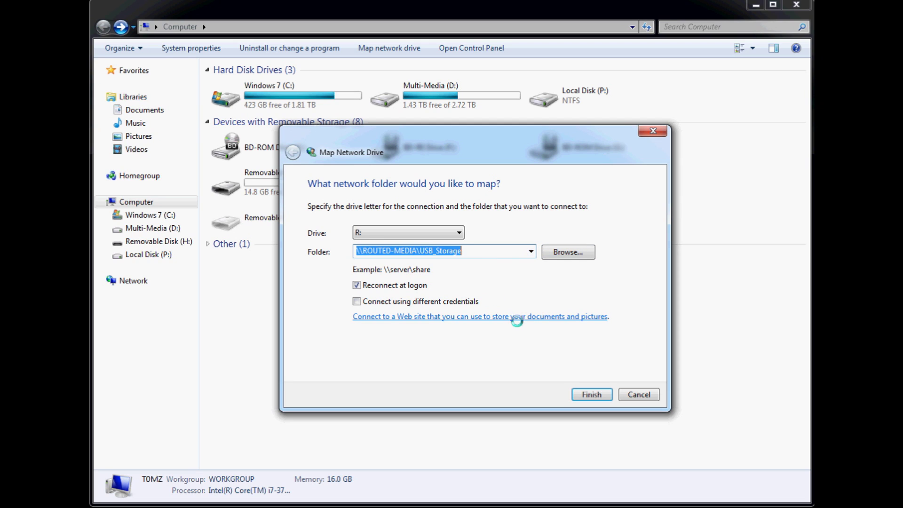
left_click(576, 254)
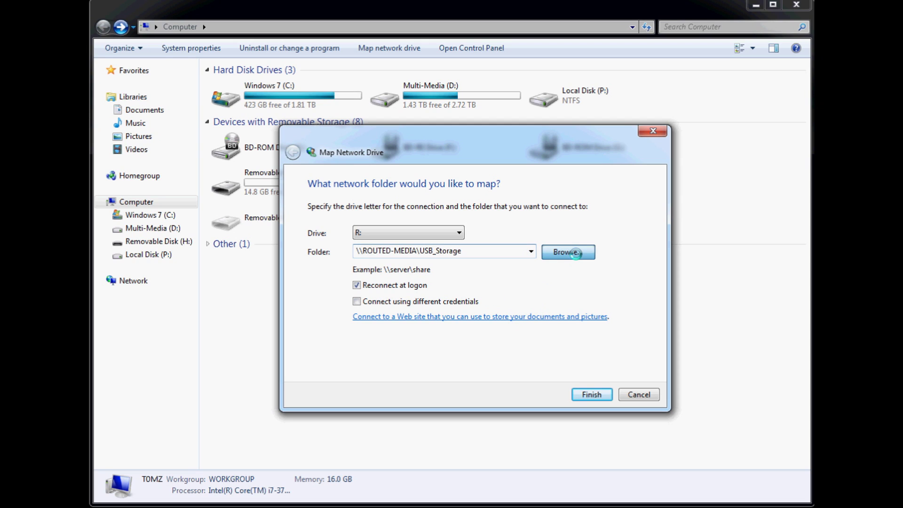
key("Escape")
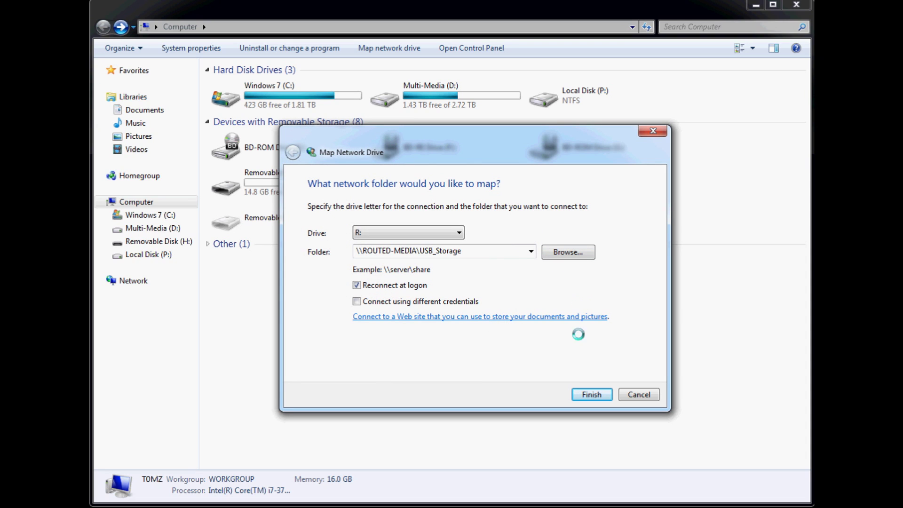
left_click(588, 393)
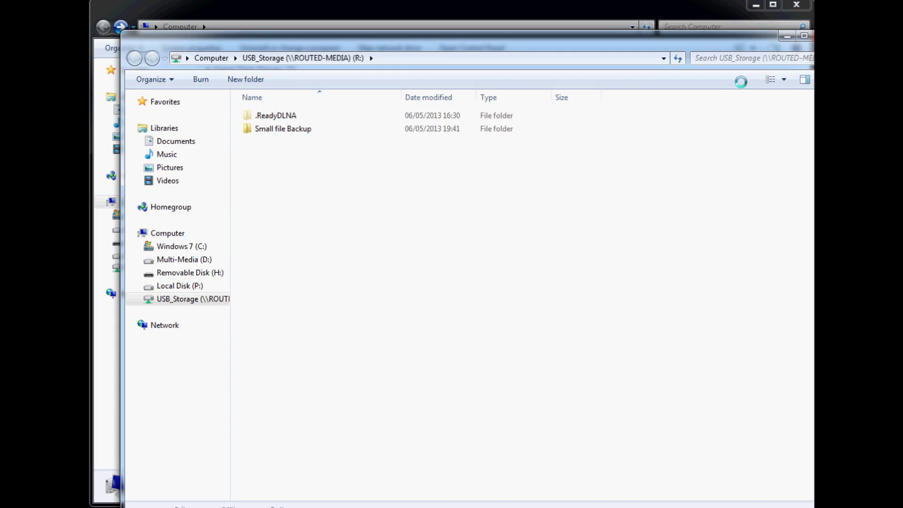
Step: Close the separate drive window, view the contents of the mapped USB_Storage (R:) drive from Computer, and return to the drive overview
left_click(808, 37)
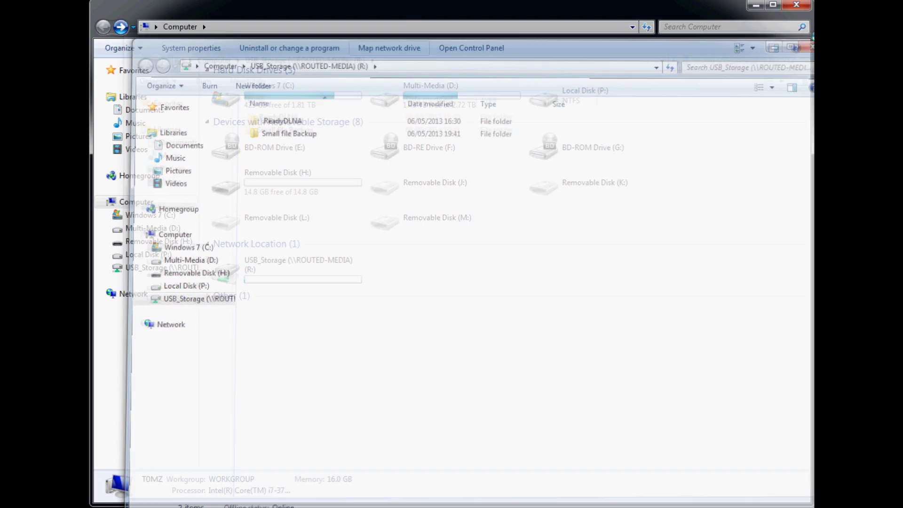
left_click(257, 261)
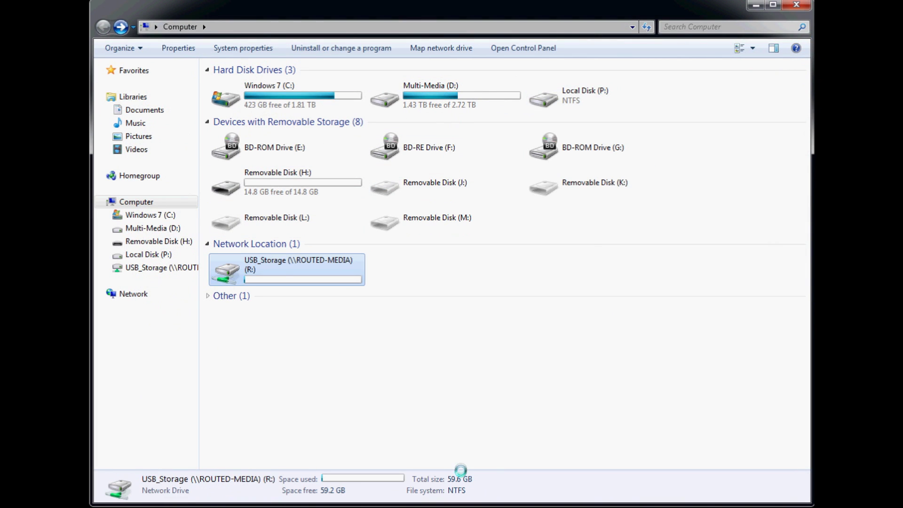
double_click(243, 272)
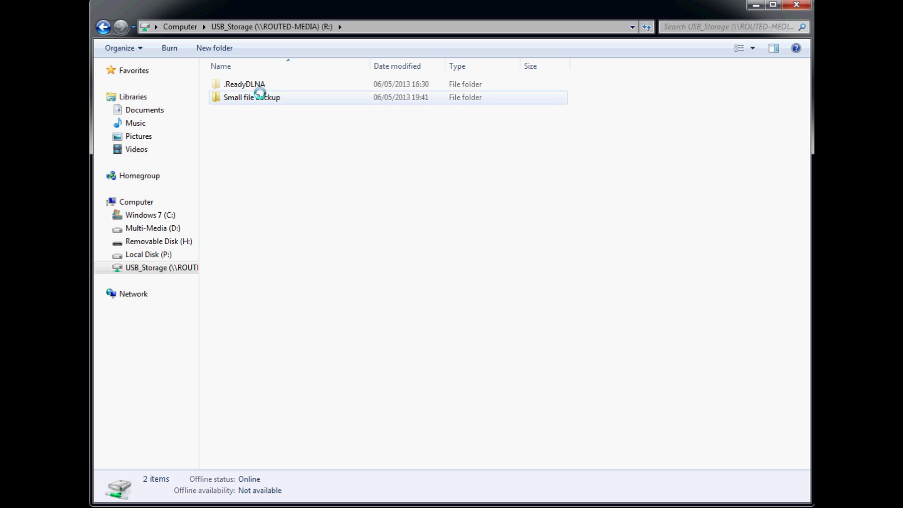
key("BackSpace")
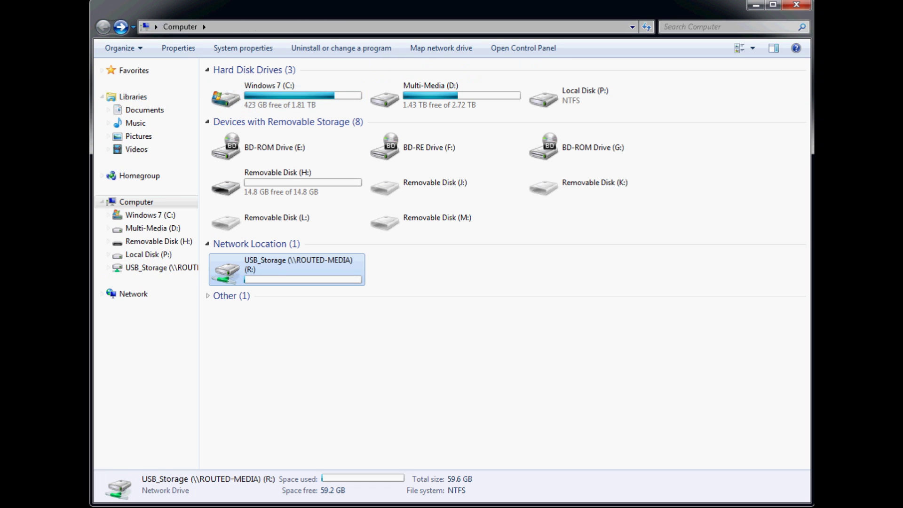